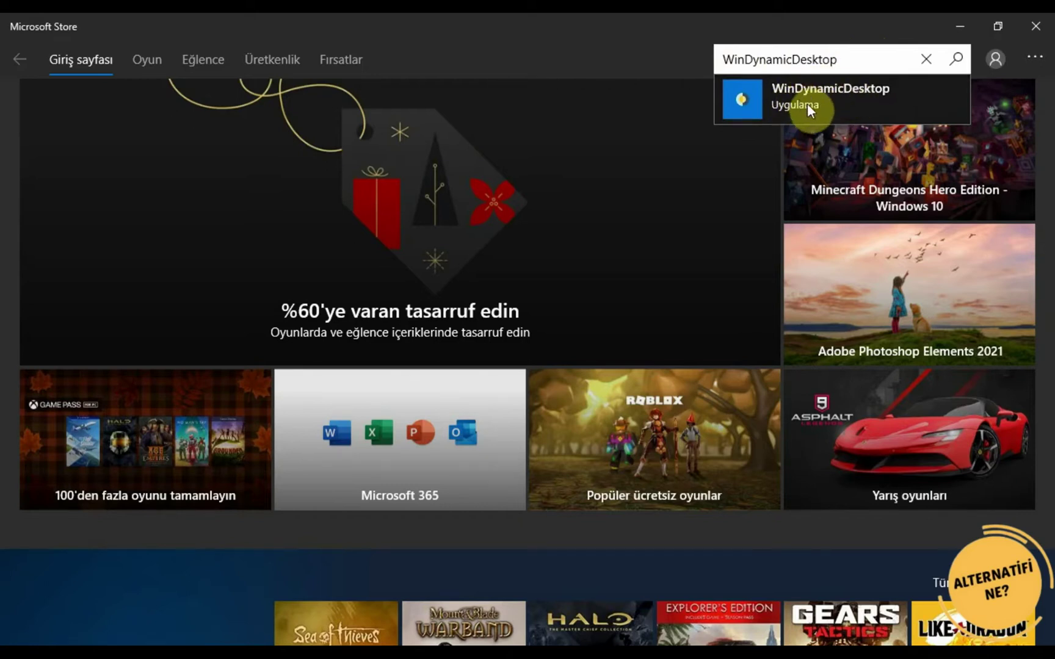
# - Install WinDynamicDesktop from its Microsoft Store page and close the store
pyautogui.click(814, 91)
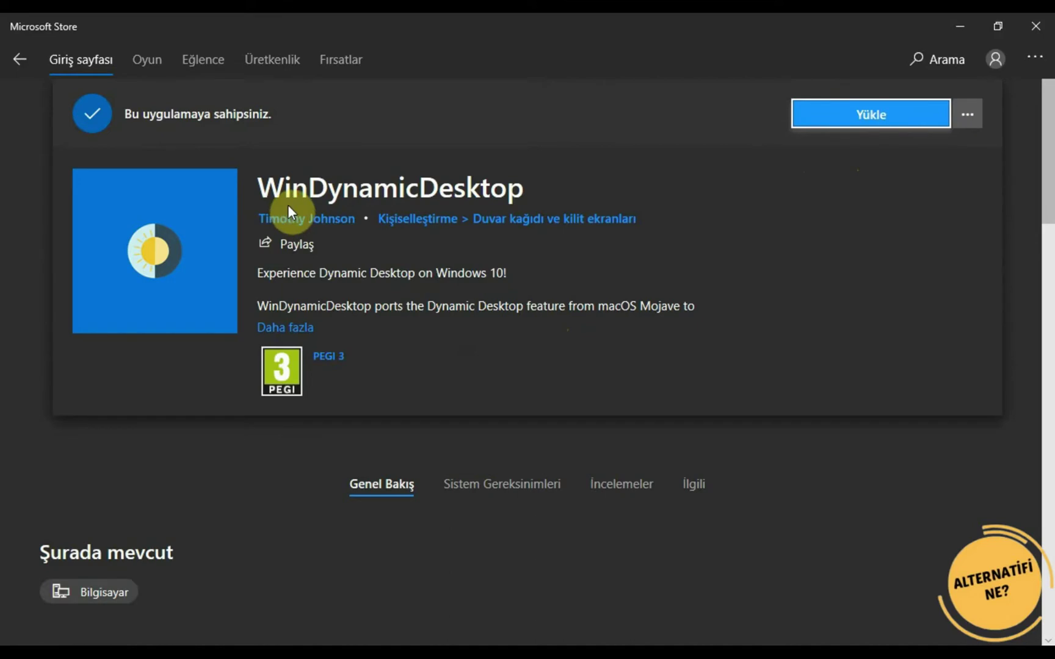
pyautogui.click(867, 115)
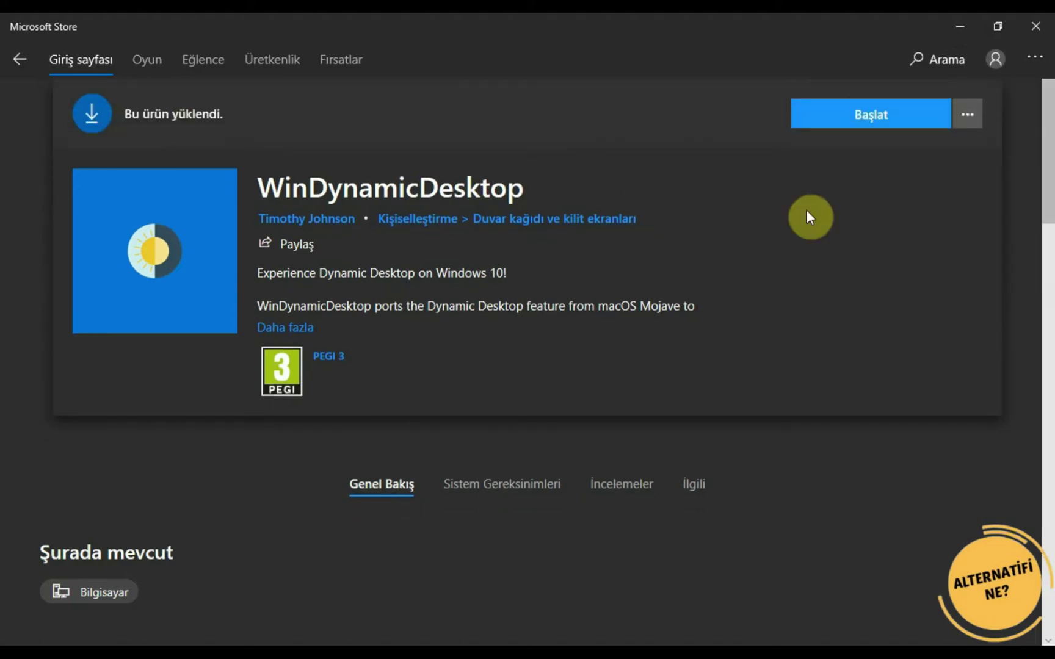
pyautogui.click(1026, 23)
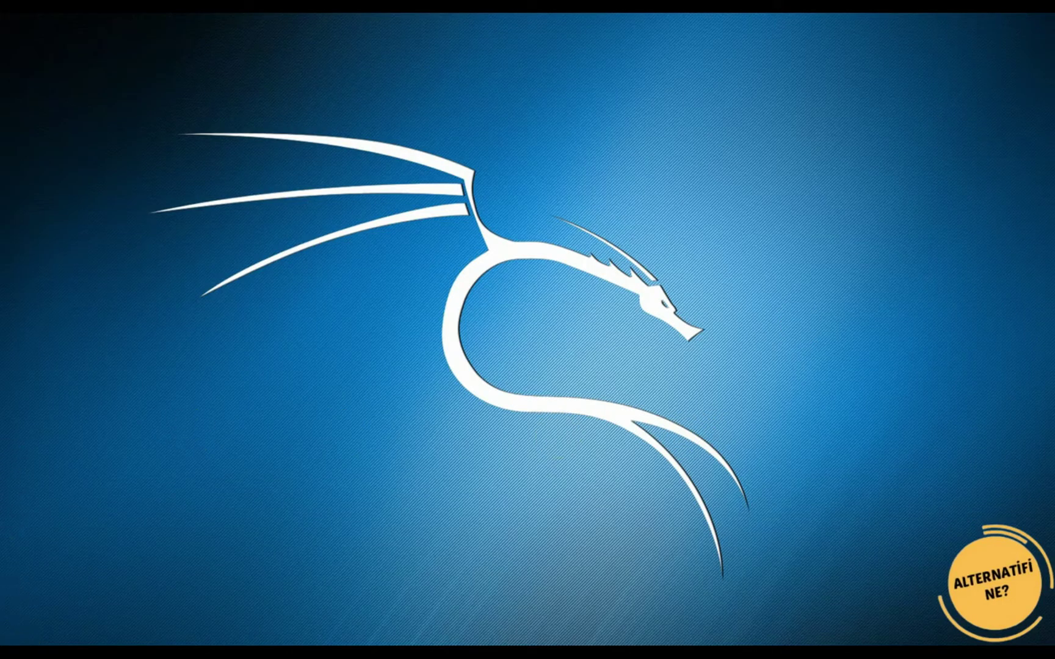
# - Pin the newly installed WinDynamicDesktop to Start and launch it from its tile
pyautogui.press('super')
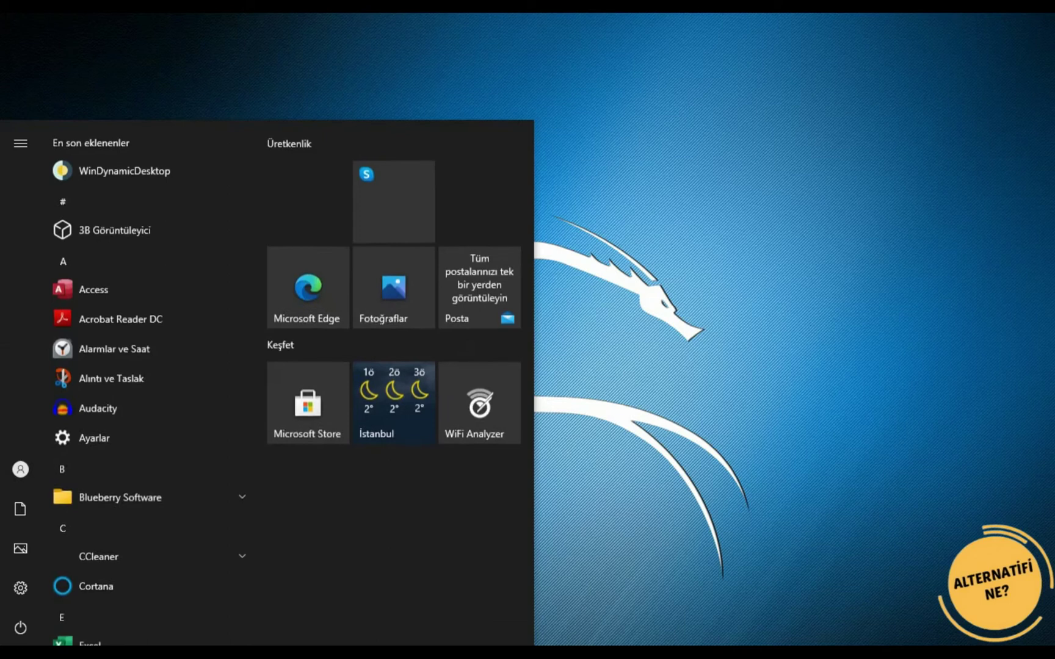
pyautogui.rightClick(141, 170)
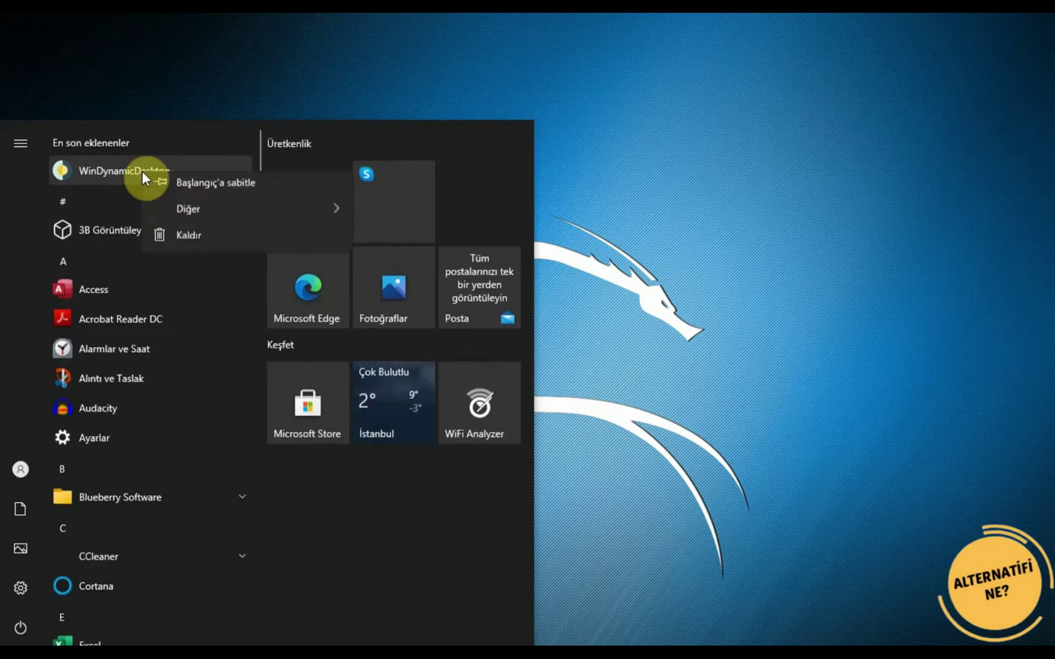
pyautogui.click(197, 189)
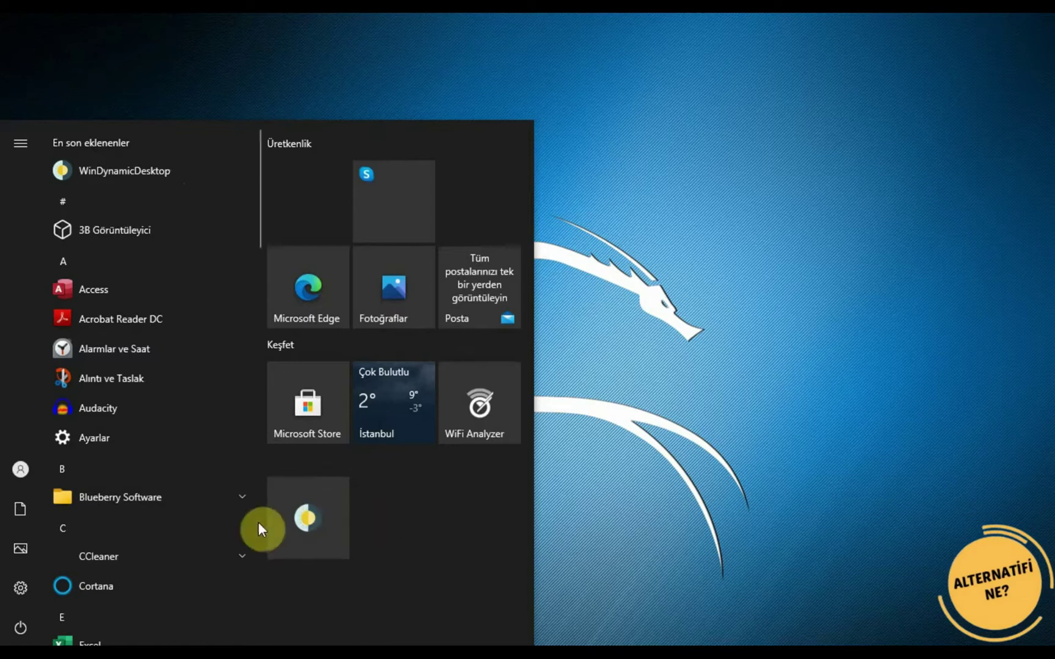
pyautogui.click(300, 513)
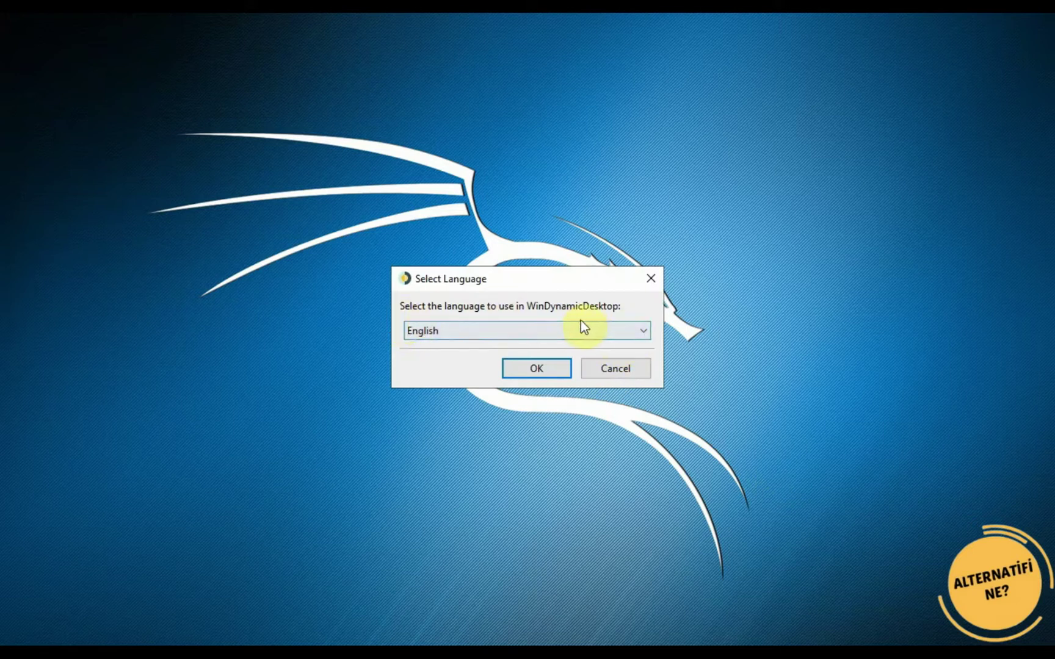
# - Set the WinDynamicDesktop language to Türkçe and confirm the choice
pyautogui.click(645, 332)
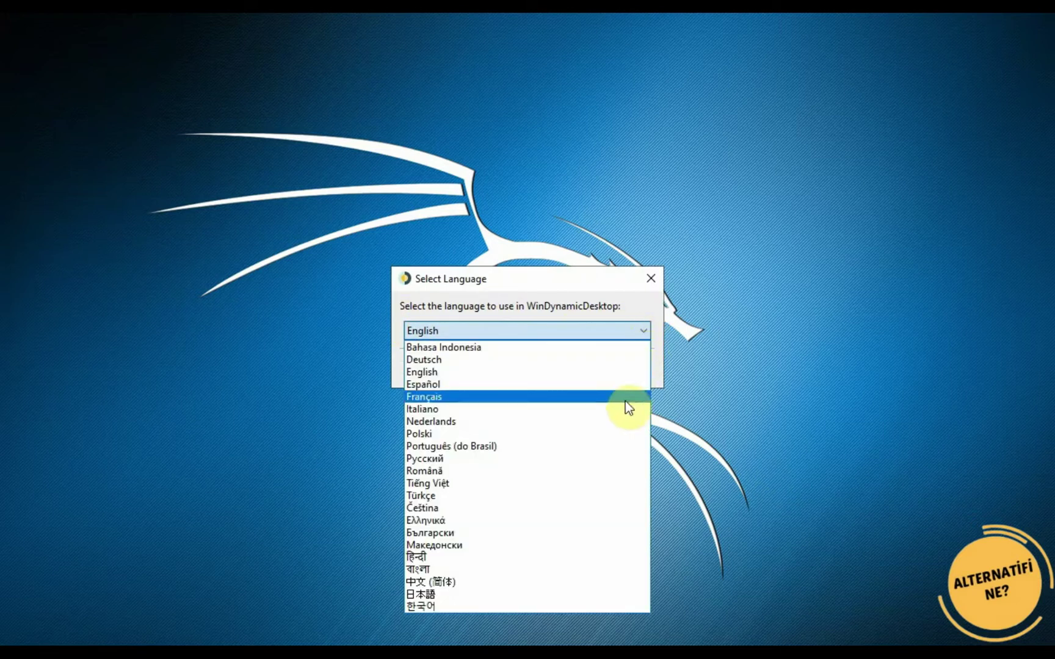
pyautogui.click(423, 496)
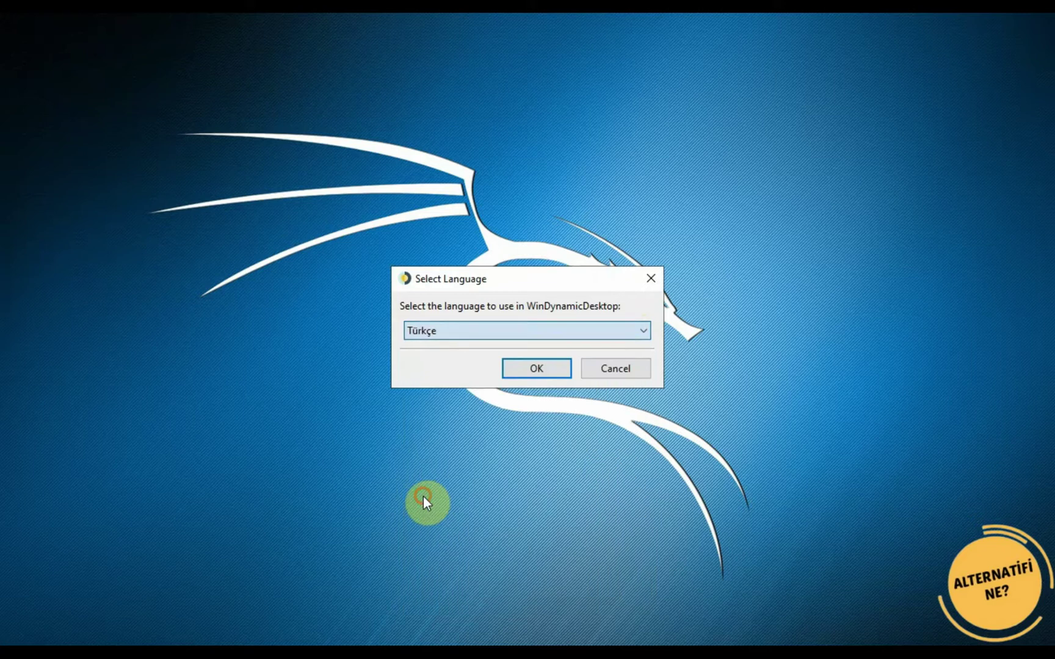
pyautogui.click(532, 369)
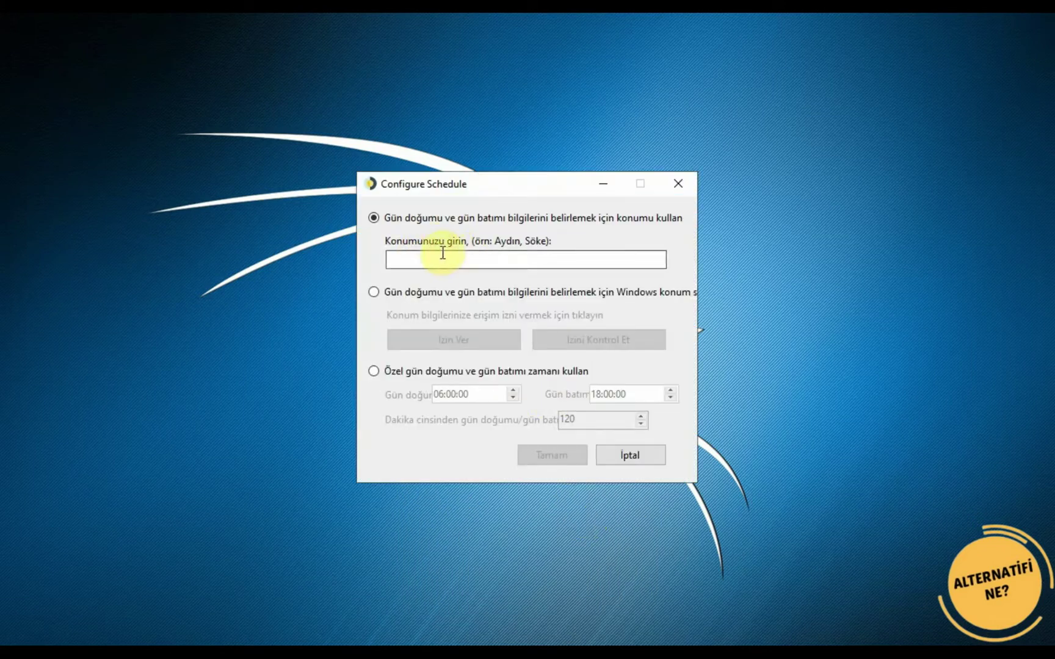
# - Base the sunrise and sunset schedule on an entered location, istanbul, and accept the matched place
pyautogui.click(413, 254)
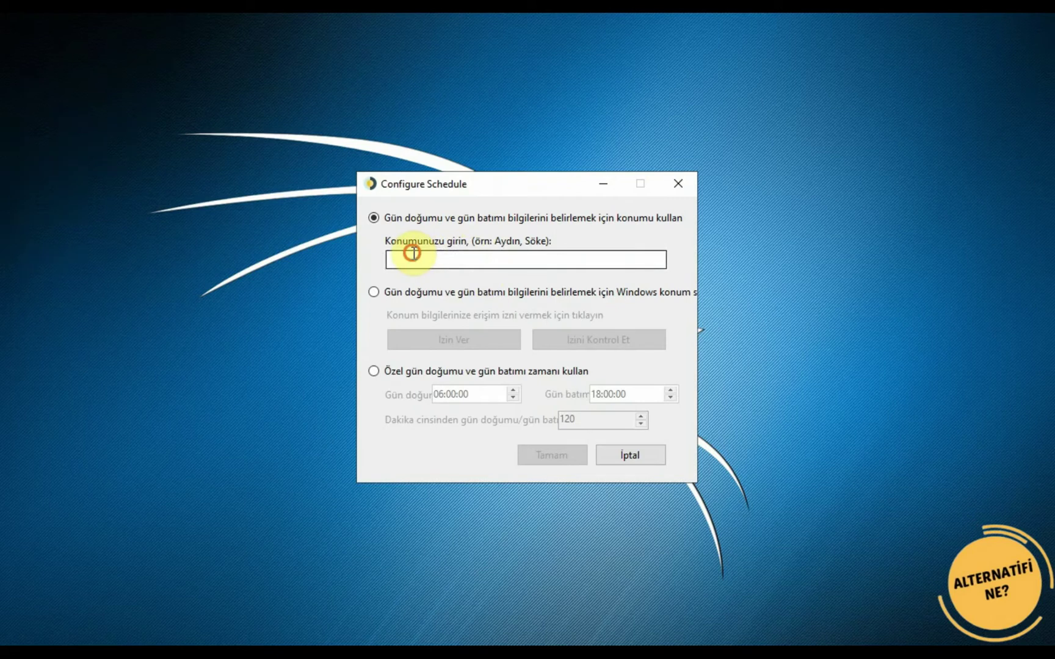
pyautogui.click(373, 293)
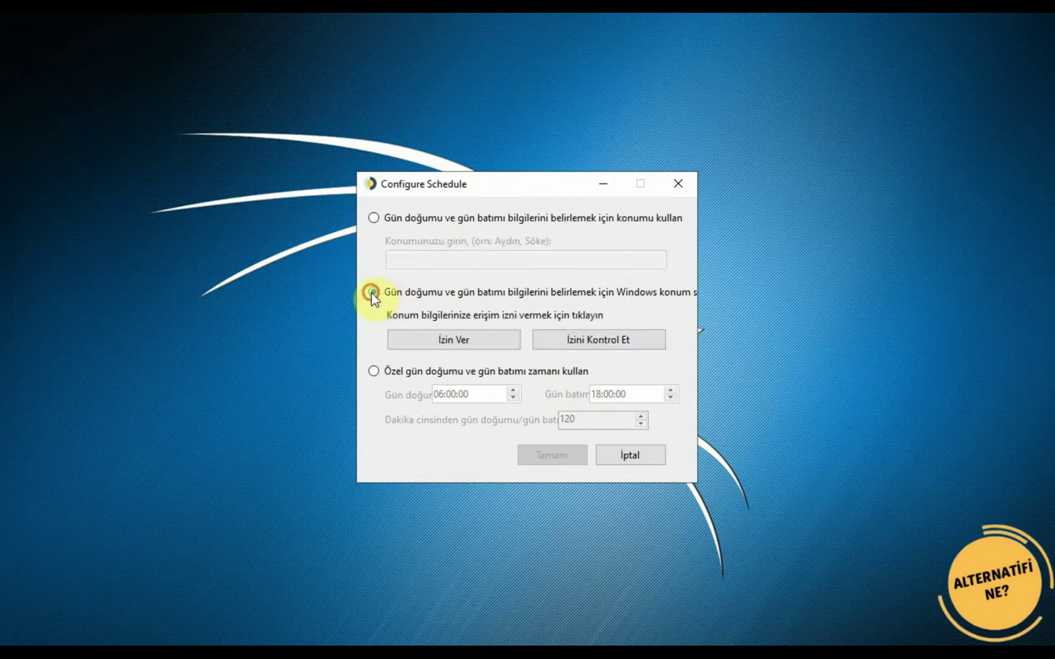
pyautogui.click(374, 216)
pyautogui.click(426, 267)
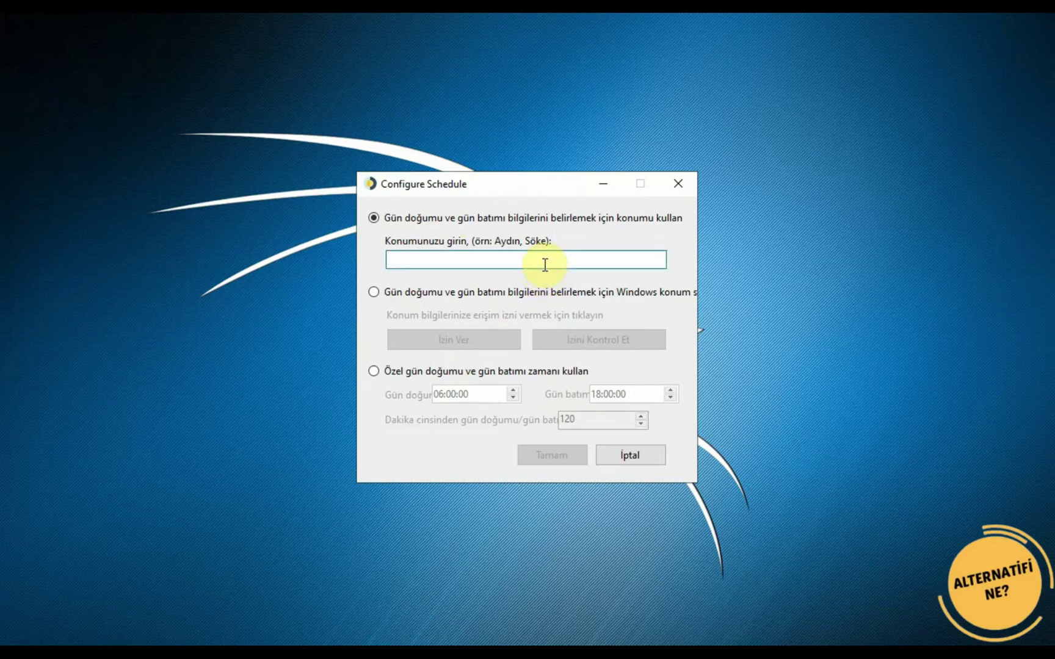
pyautogui.write('istanbul')
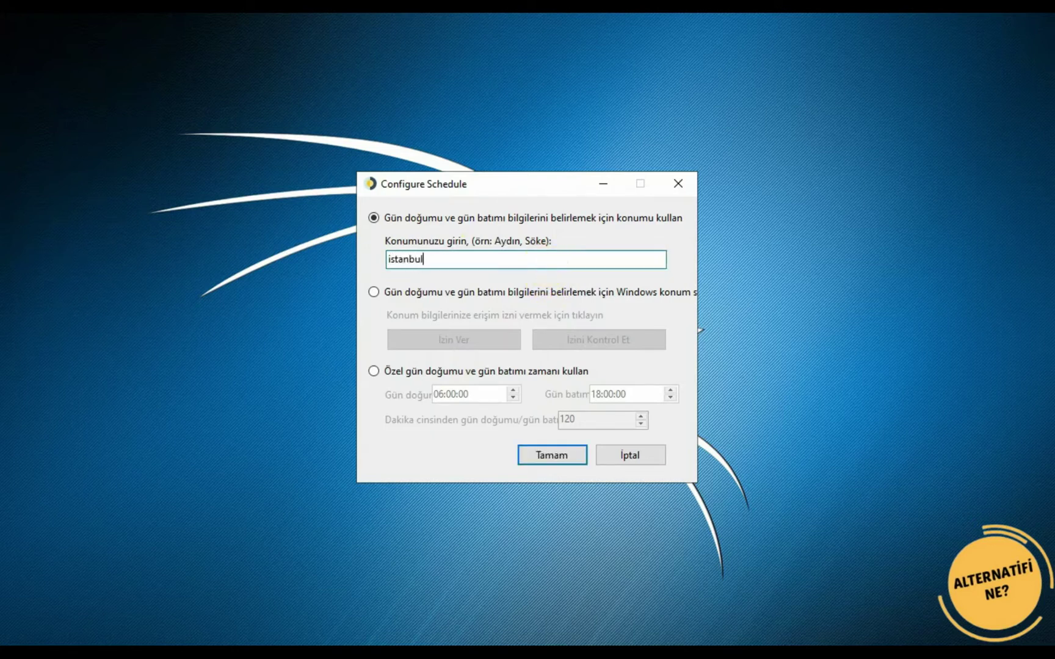
pyautogui.click(541, 456)
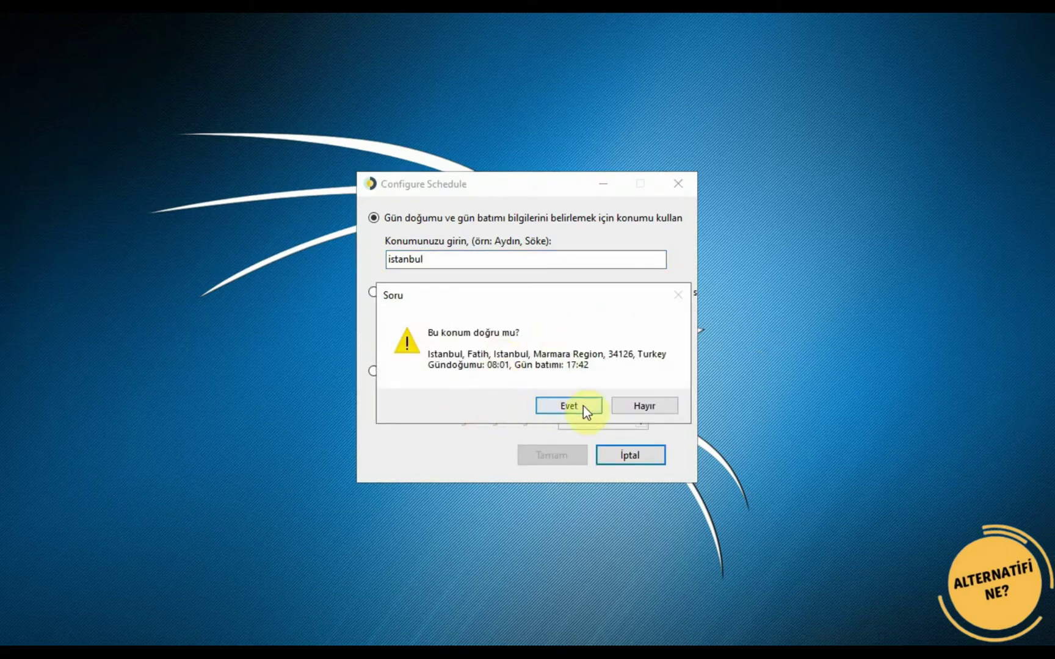
pyautogui.click(572, 407)
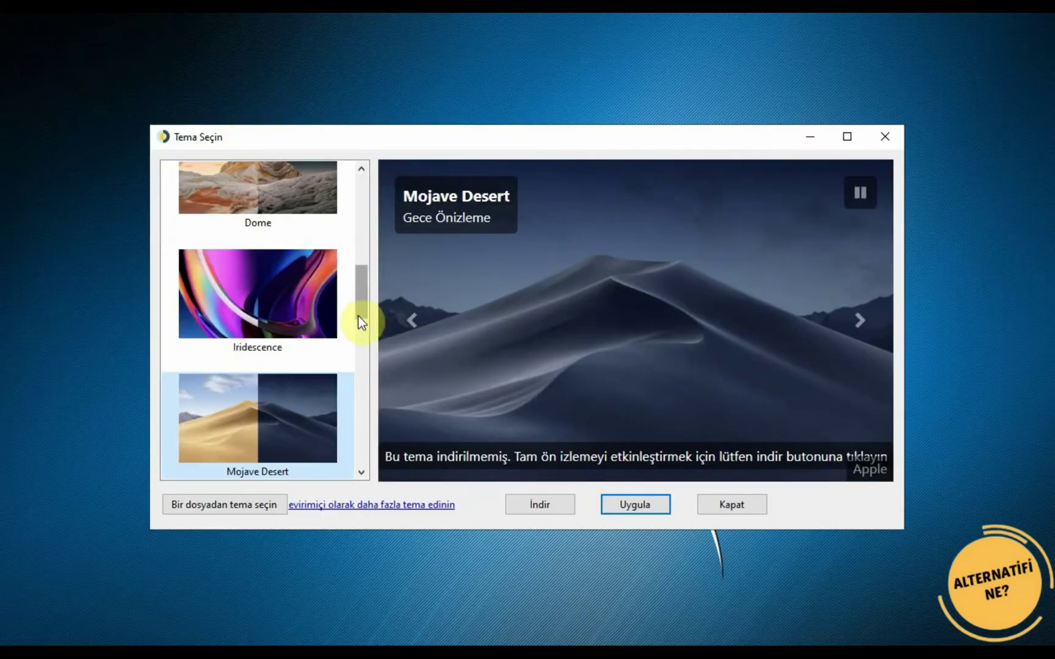
# - Maximize the theme selection window and select the Big Sur theme near the start of the list
pyautogui.moveTo(362, 308); pyautogui.dragTo(362, 182)
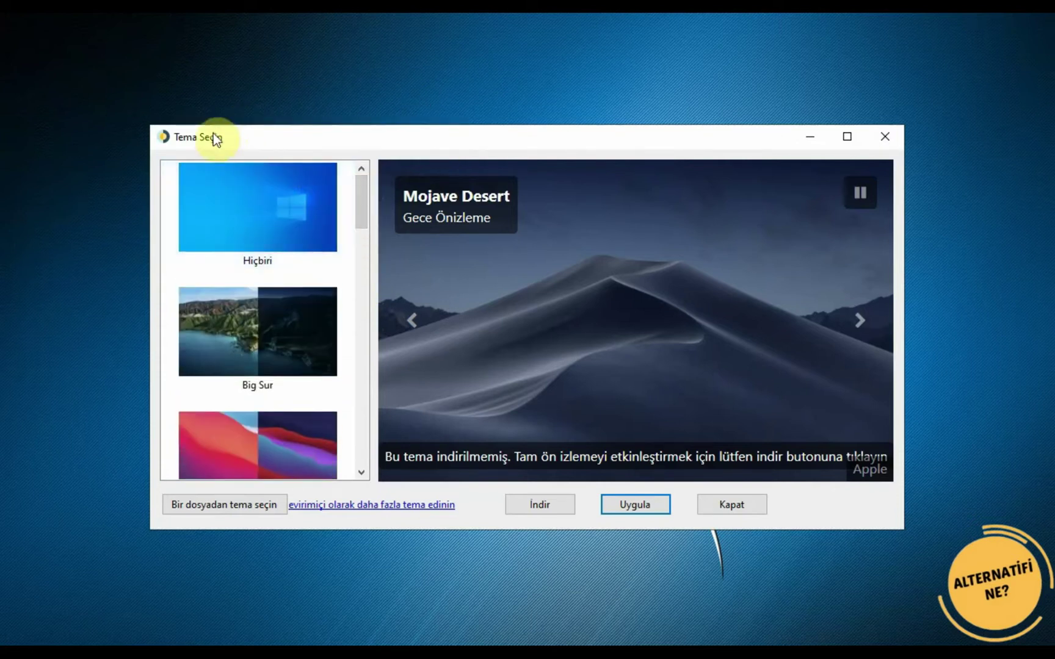
pyautogui.click(847, 138)
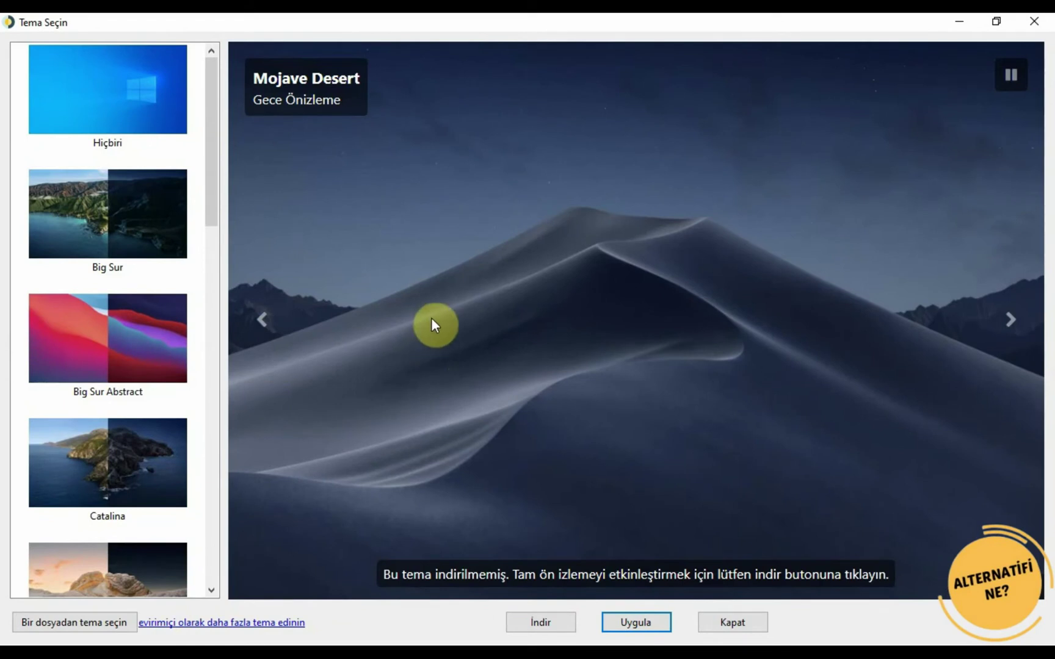
pyautogui.click(110, 217)
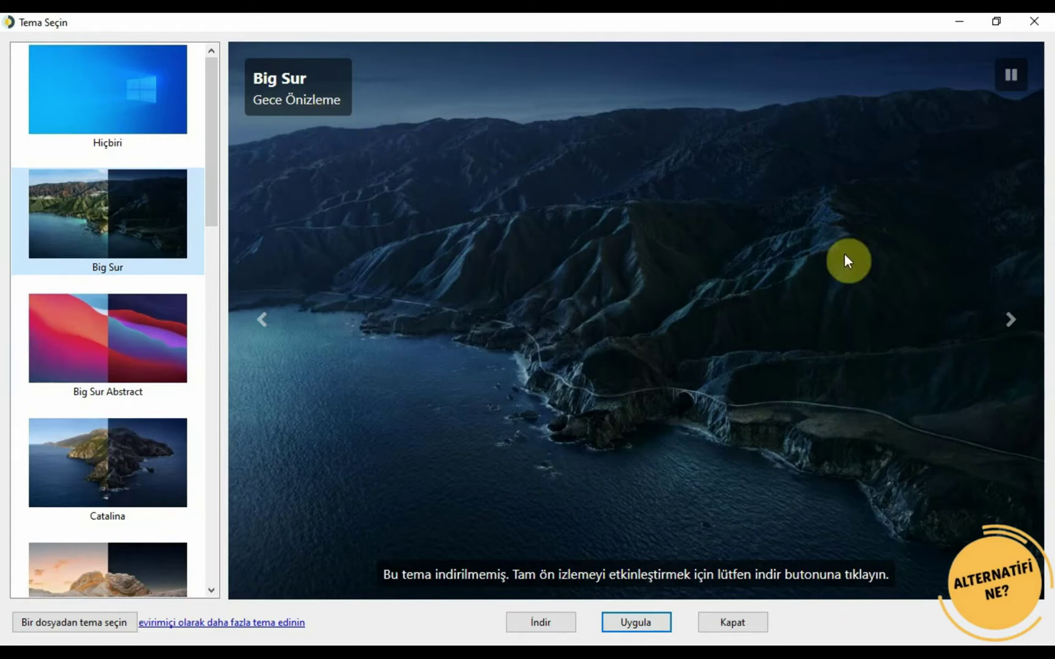
# - Look through the Big Sur theme's preview images for the different times of day, then restore the window size
pyautogui.click(1007, 322)
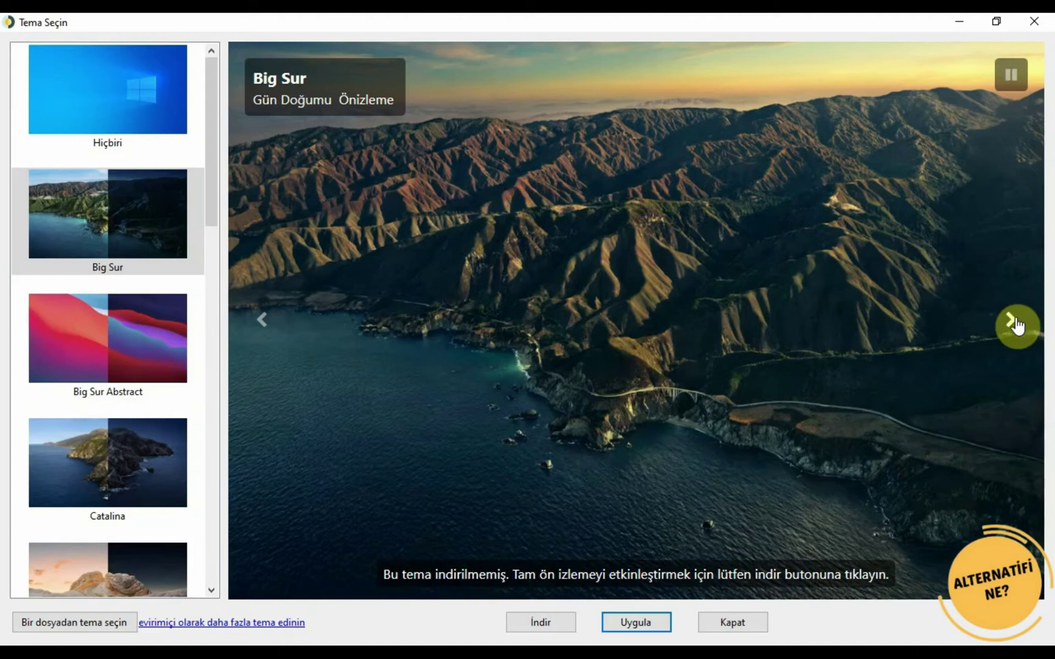
pyautogui.click(1014, 326)
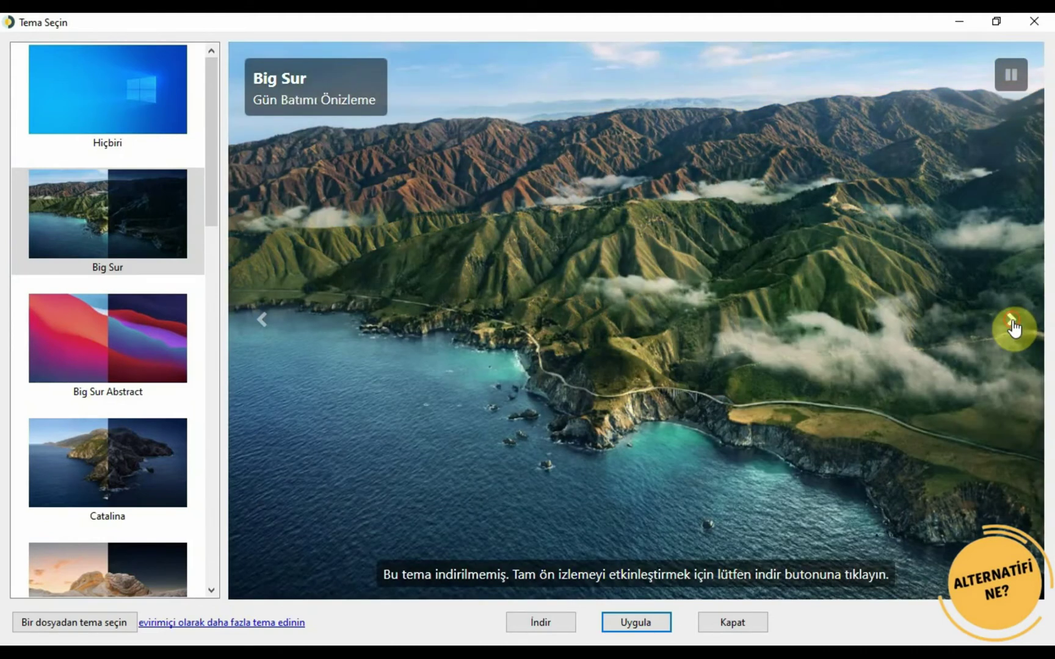
pyautogui.click(1013, 327)
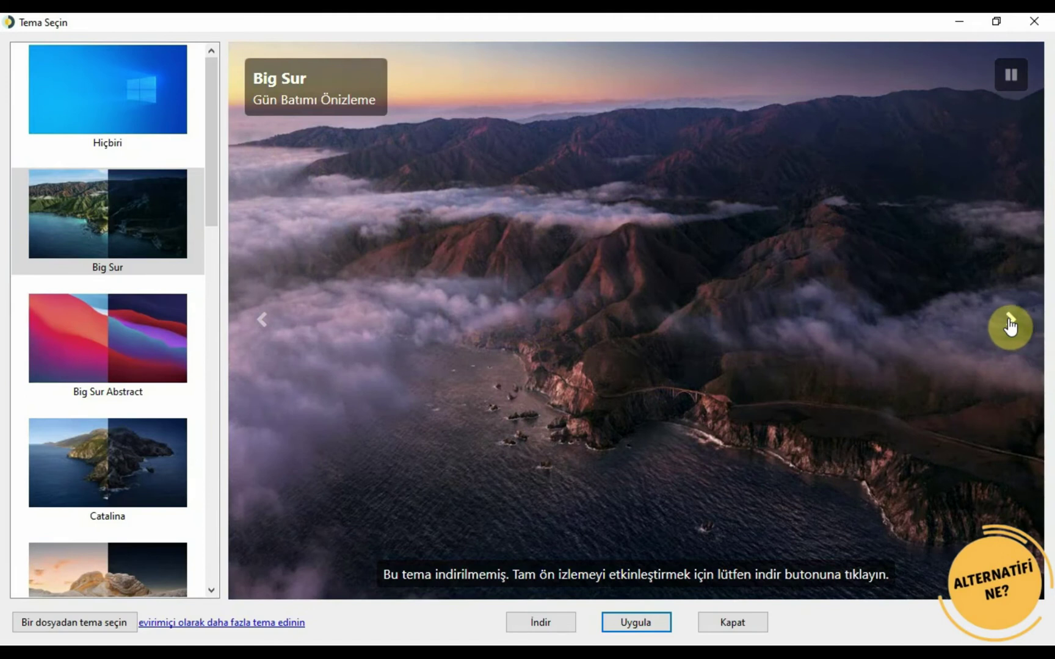
pyautogui.click(1011, 326)
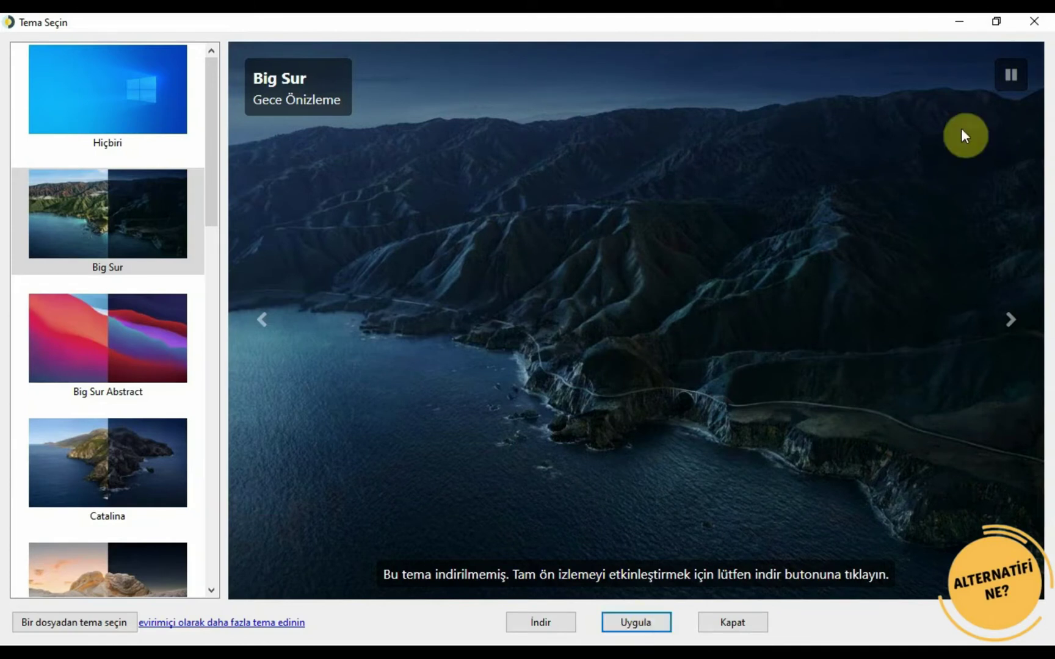
pyautogui.click(1007, 23)
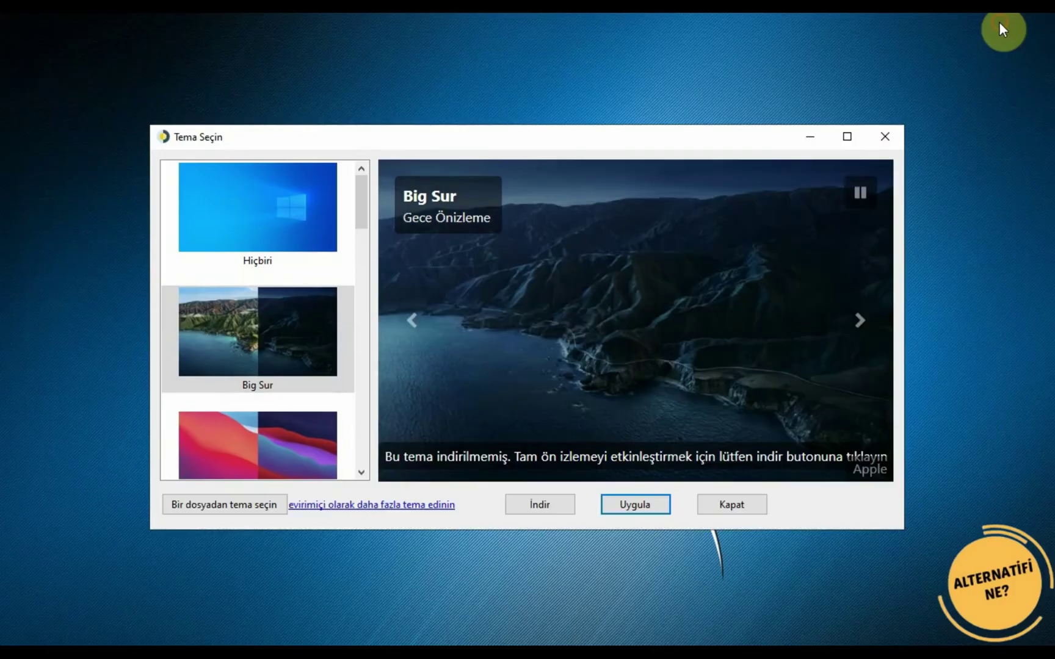
# - Download and apply the Big Sur theme as the desktop wallpaper, then close the theme selection window
pyautogui.click(640, 505)
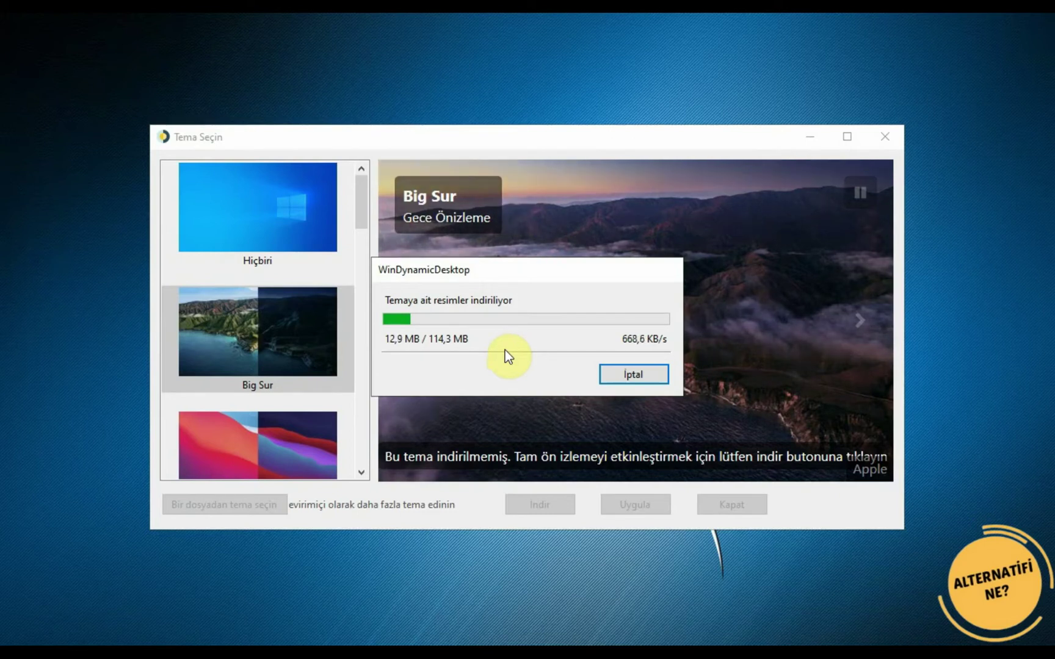
pyautogui.click(725, 572)
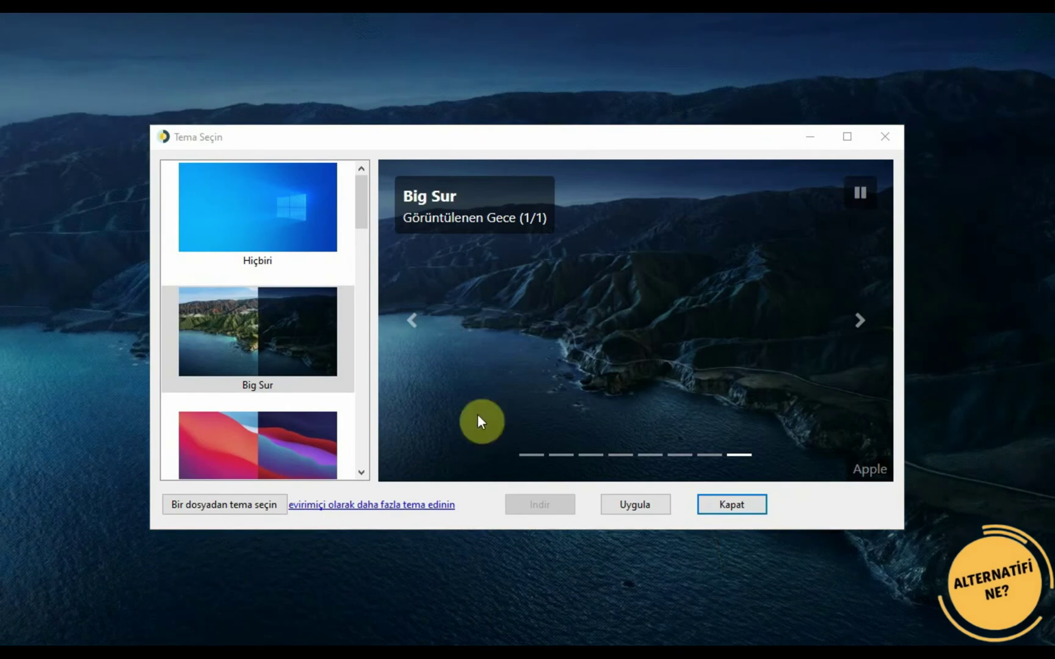
pyautogui.click(734, 504)
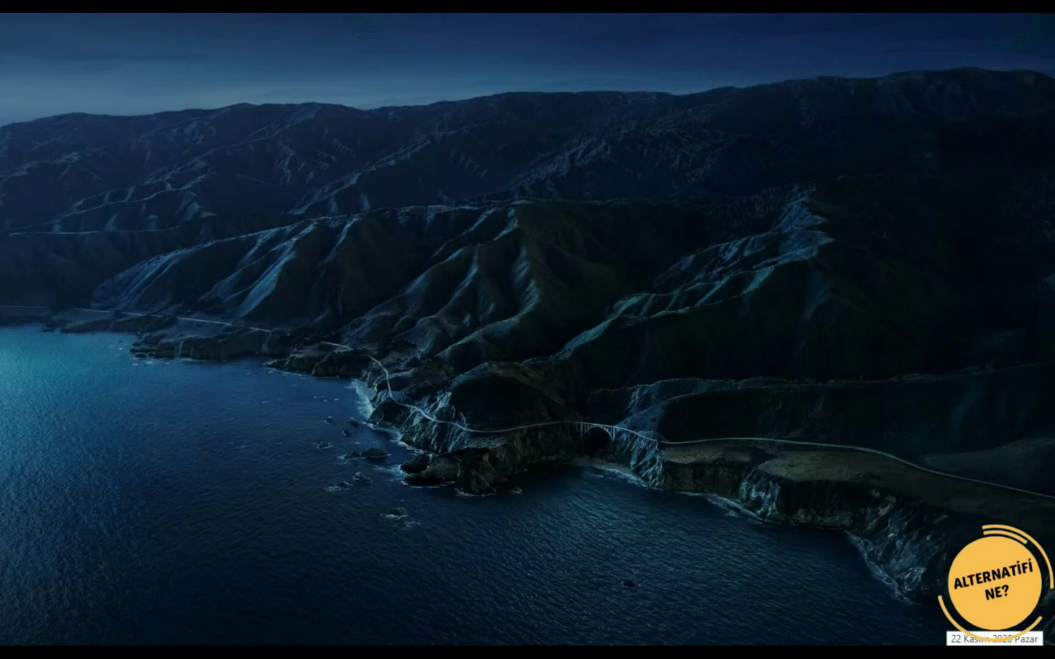
# - Open the Windows date and time settings and turn off setting the time automatically
pyautogui.click(994, 651)
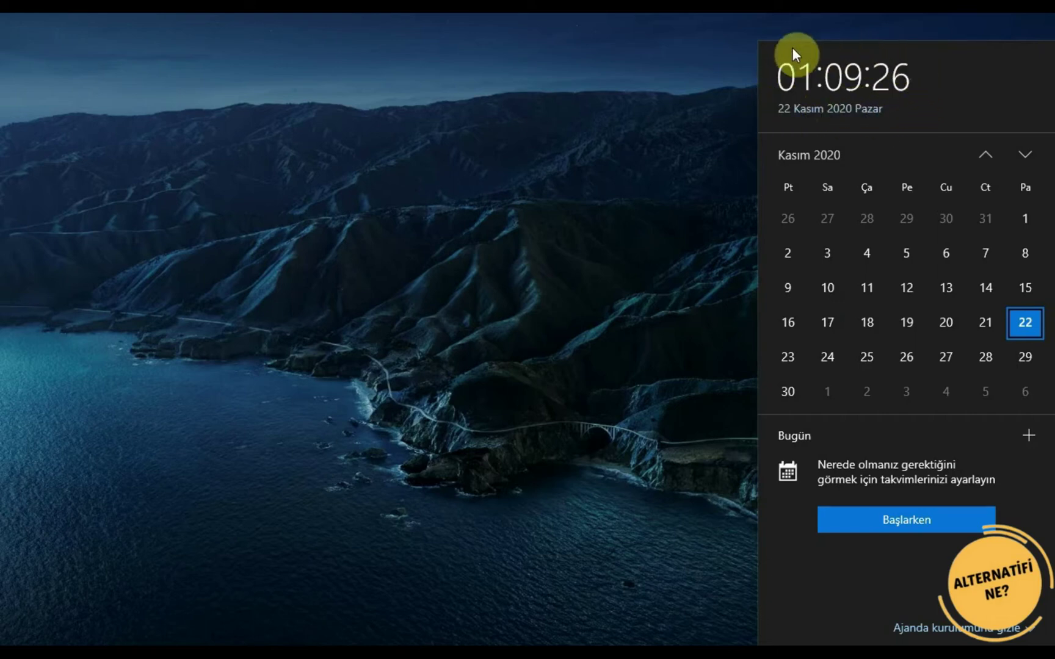
pyautogui.click(614, 200)
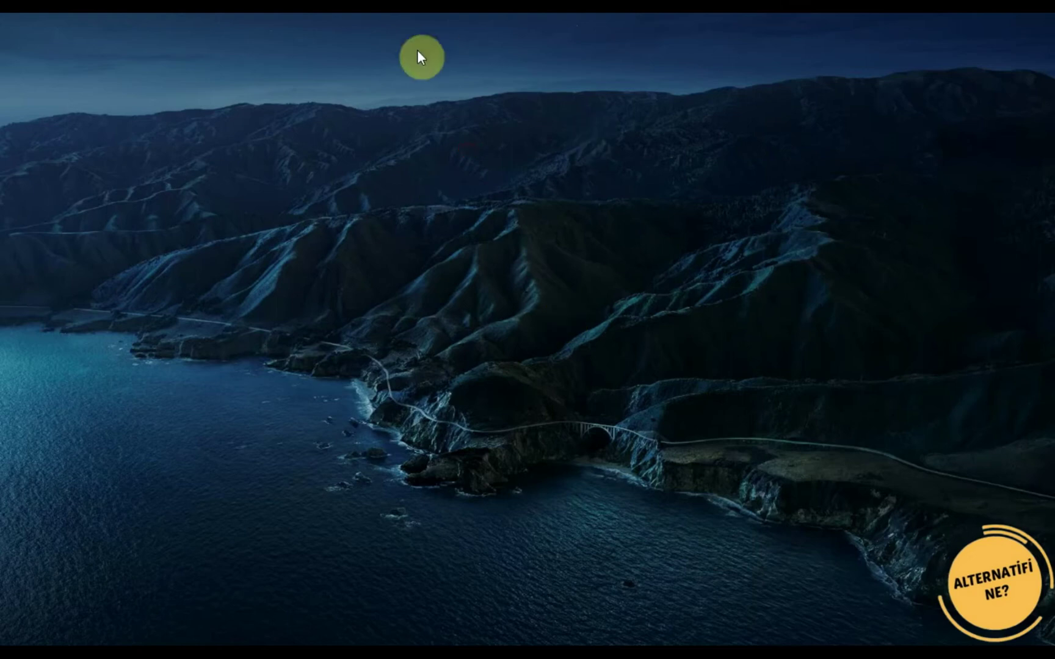
pyautogui.rightClick(993, 641)
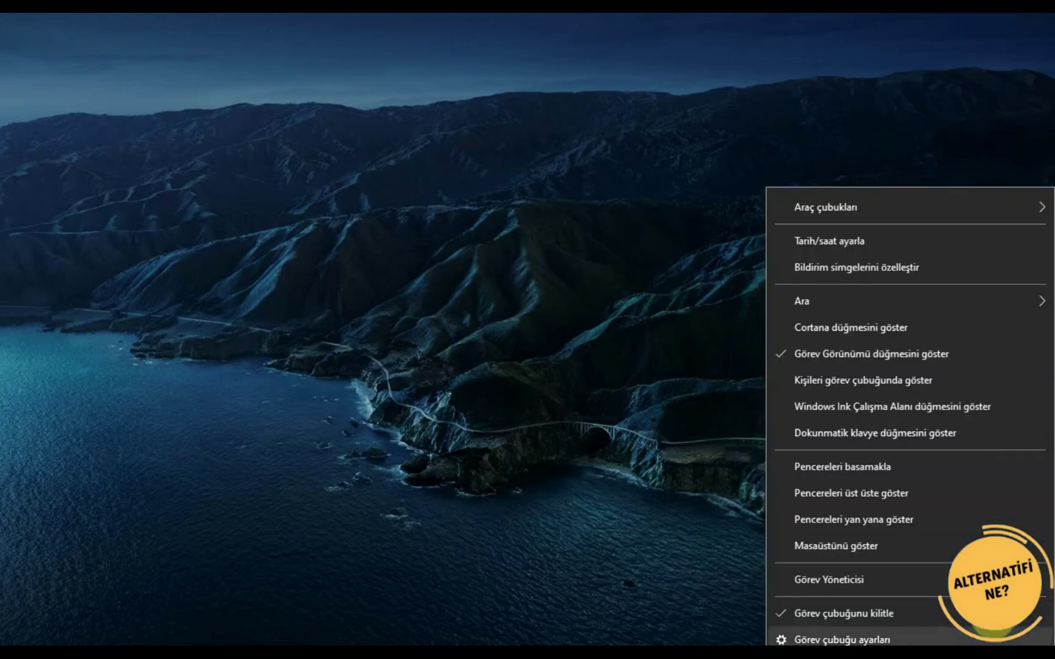
pyautogui.click(925, 244)
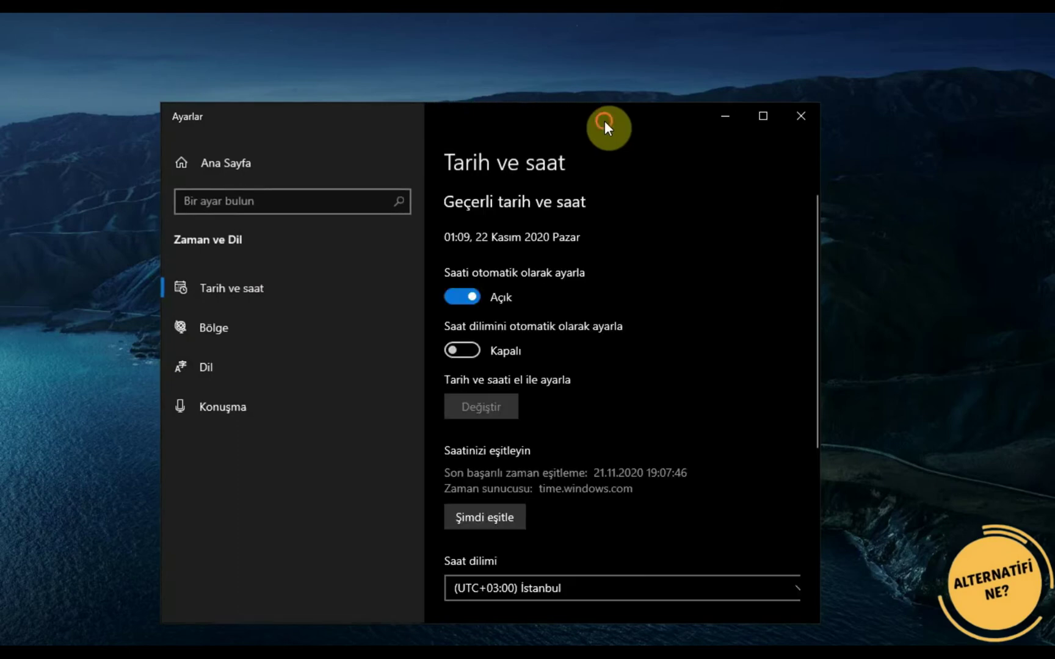
pyautogui.moveTo(605, 121); pyautogui.dragTo(681, 102)
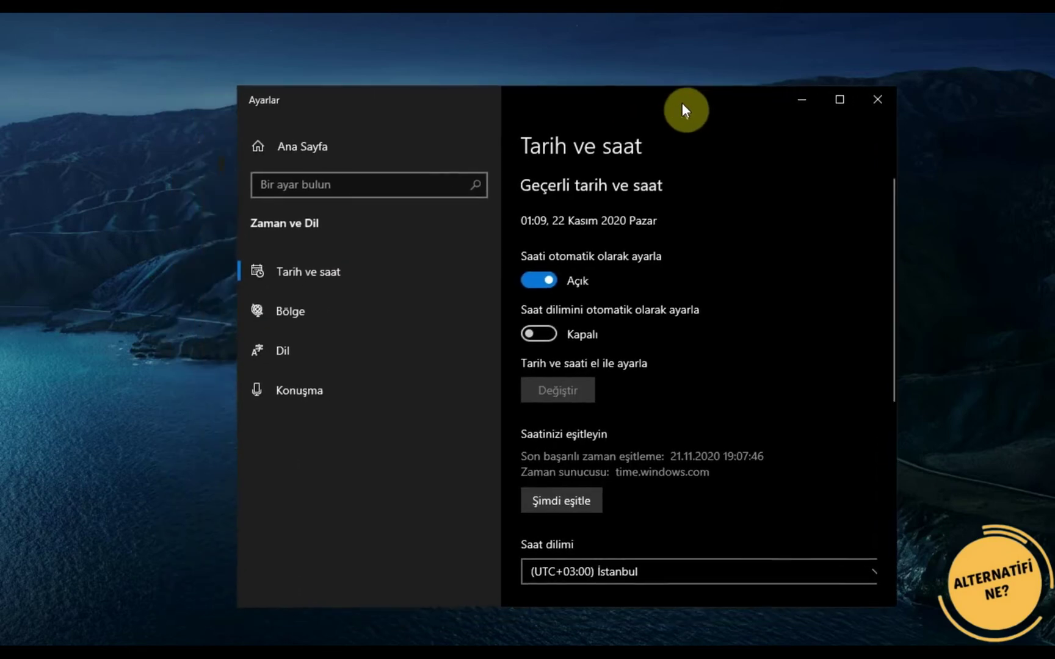
pyautogui.click(544, 278)
# - Manually set the system time to 8:10, then minimize the settings window to view the wallpaper
pyautogui.click(560, 389)
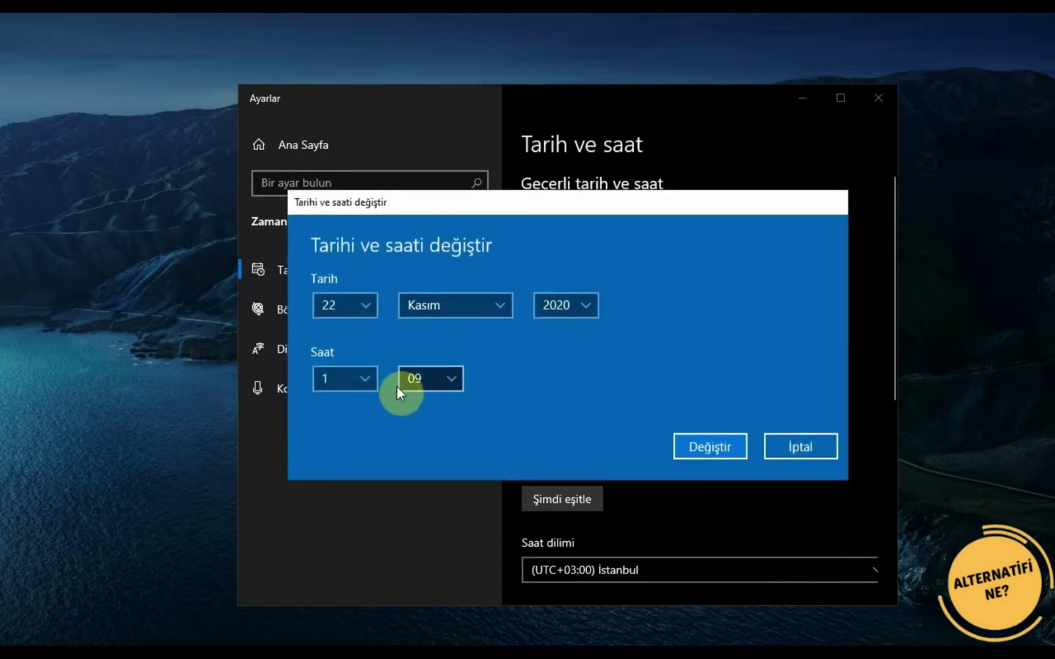
pyautogui.click(360, 379)
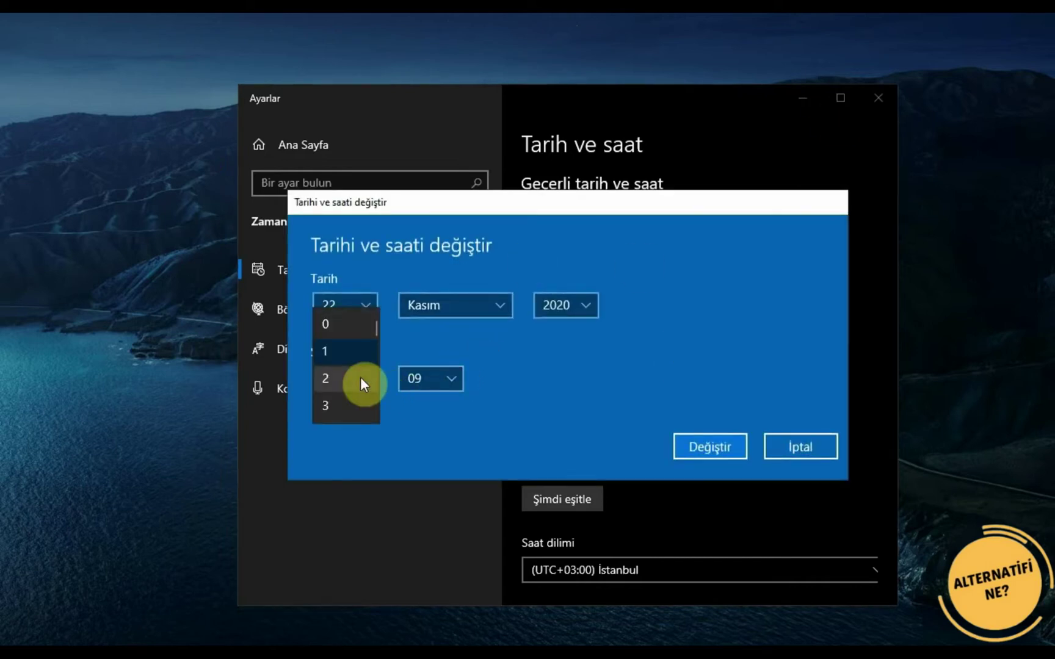
pyautogui.scroll(-5, 360, 366)
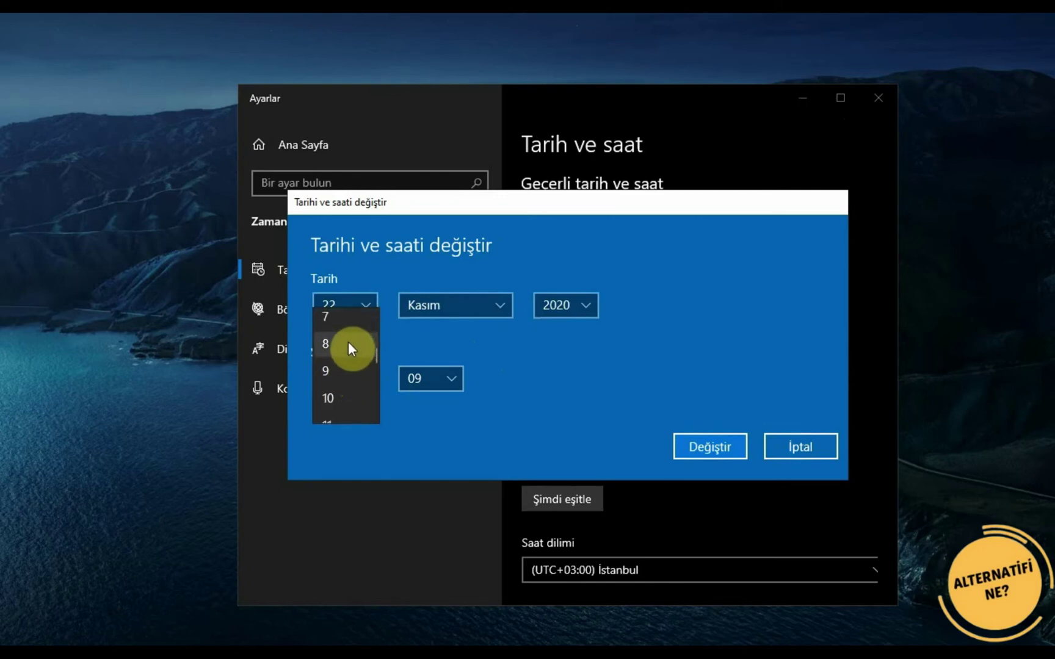
pyautogui.click(348, 344)
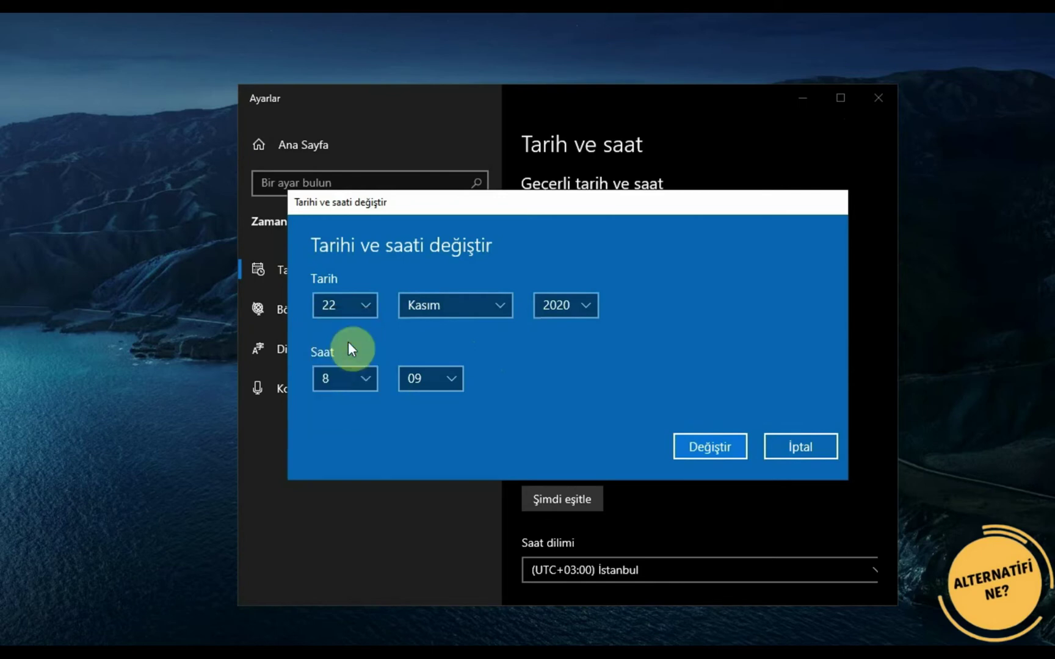
pyautogui.click(454, 378)
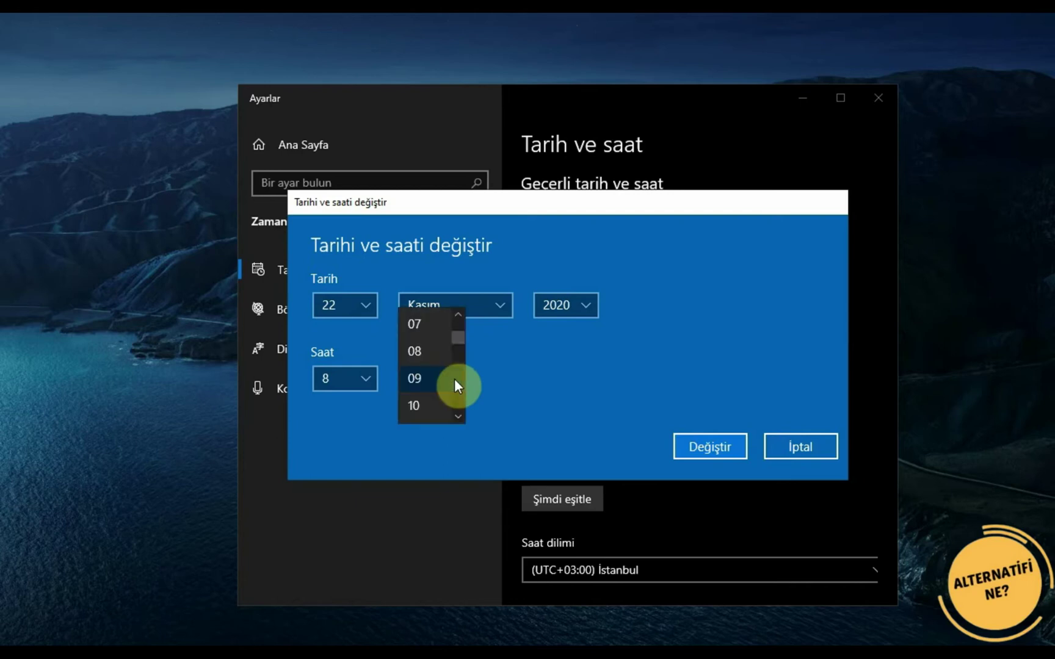
pyautogui.click(433, 403)
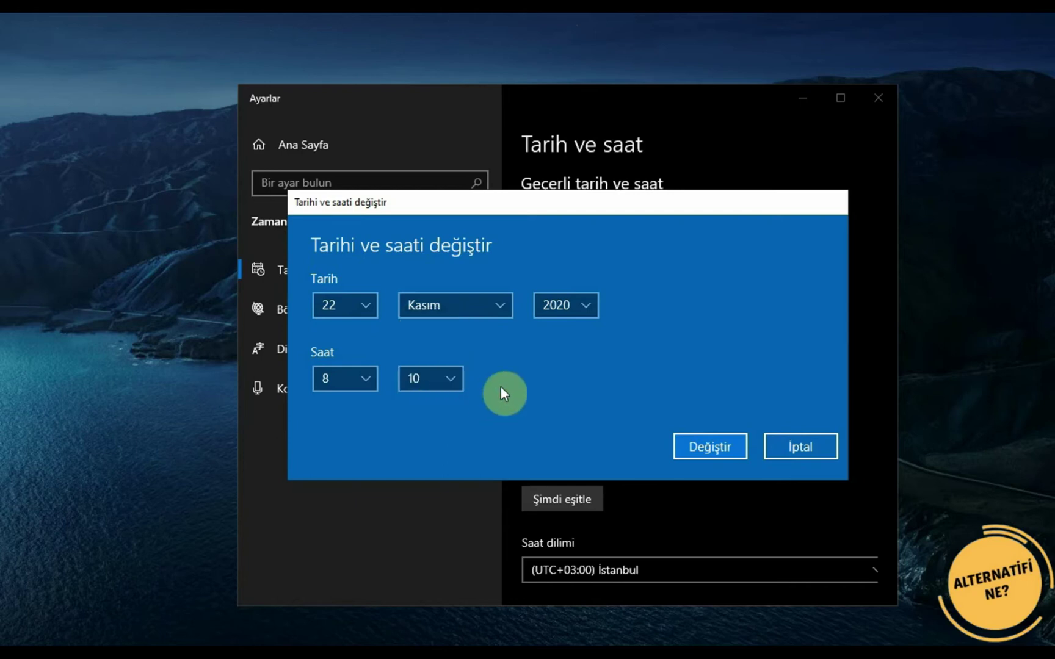
pyautogui.click(710, 445)
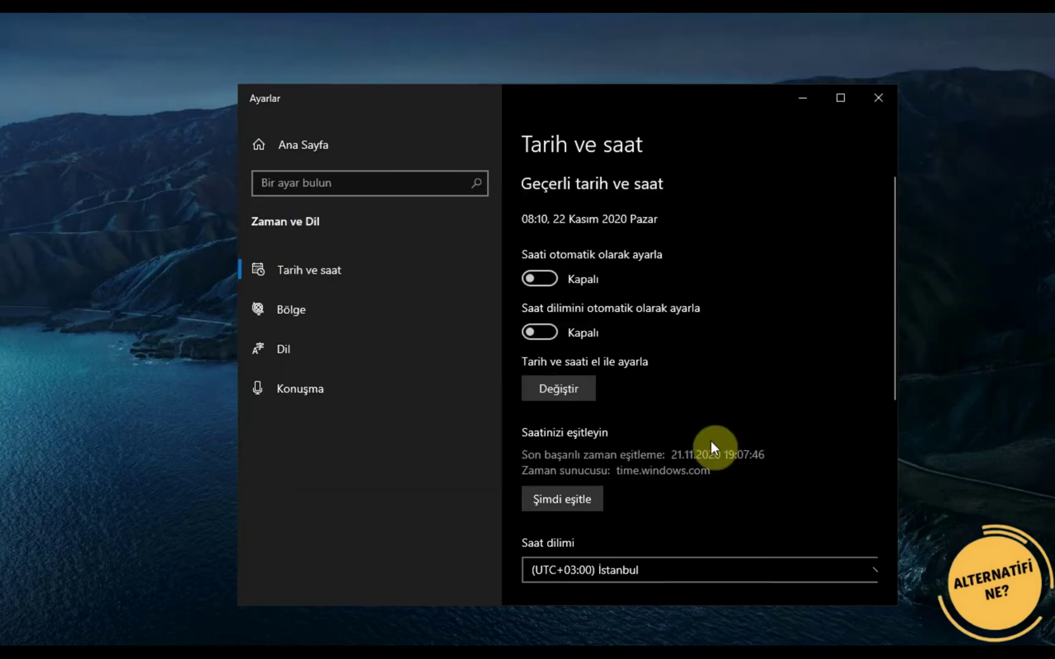
pyautogui.click(801, 97)
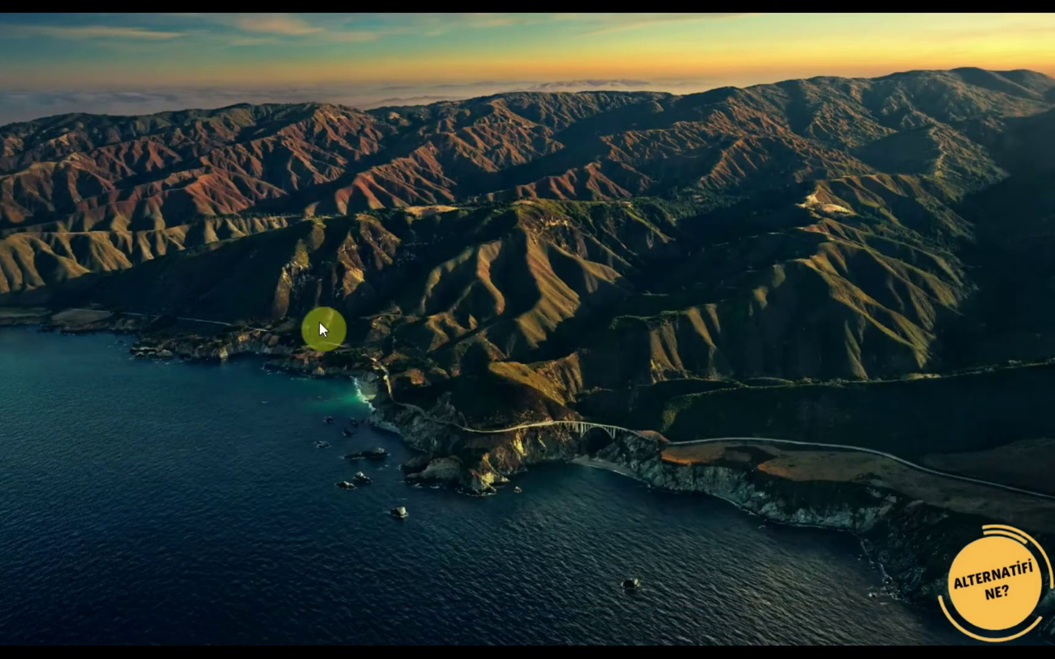
pyautogui.click(350, 502)
pyautogui.click(229, 221)
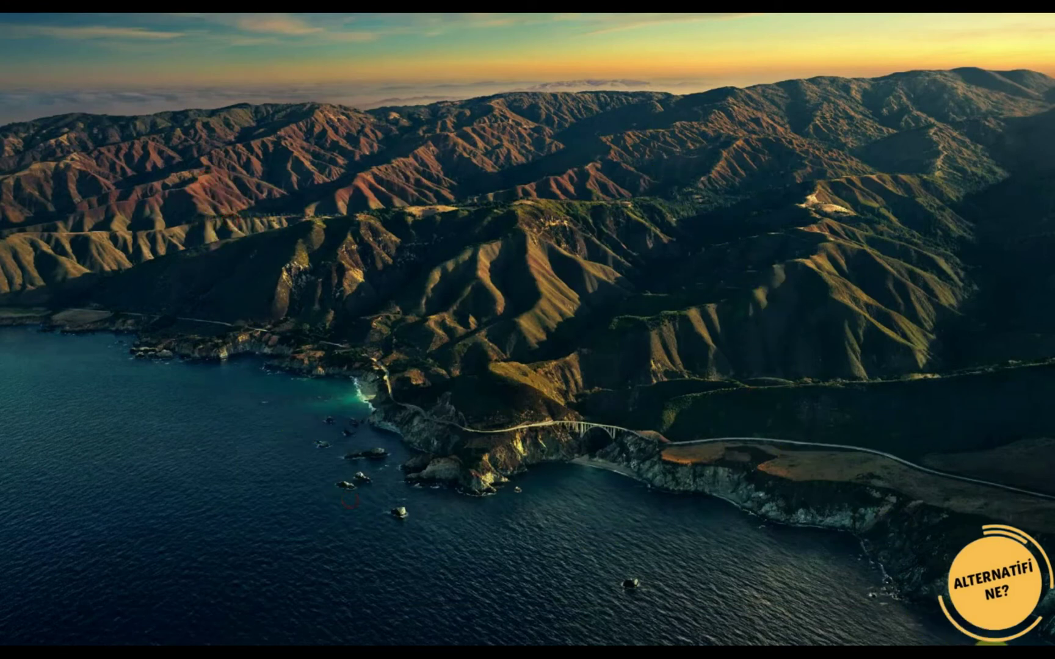
# - Reopen the date and time settings and choose 15 as the hour for the manual time change
pyautogui.rightClick(989, 644)
pyautogui.click(866, 240)
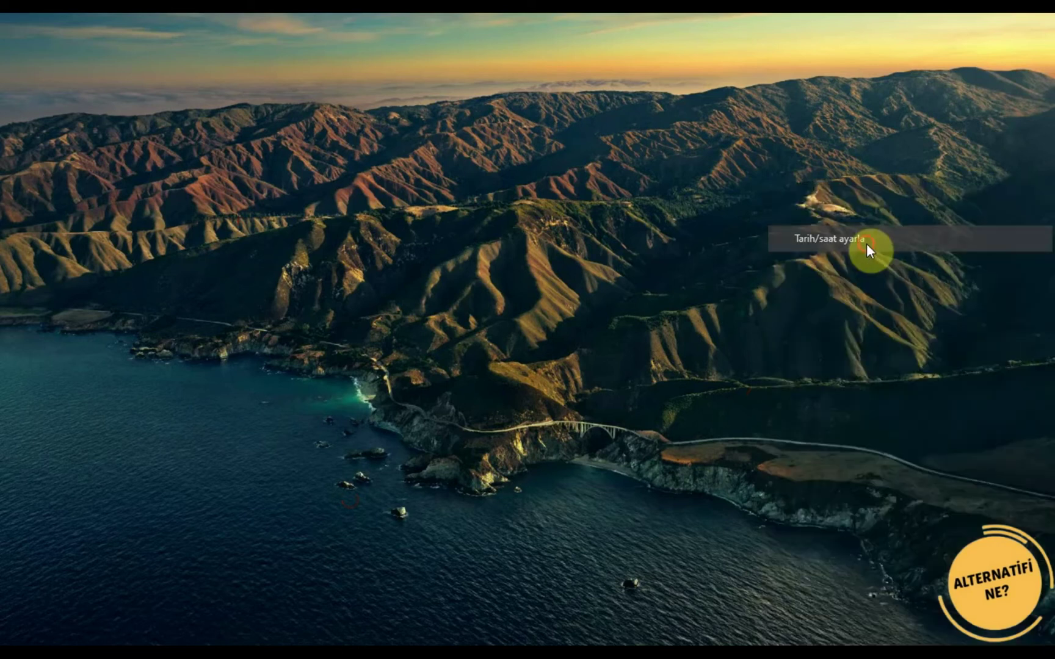
pyautogui.click(583, 384)
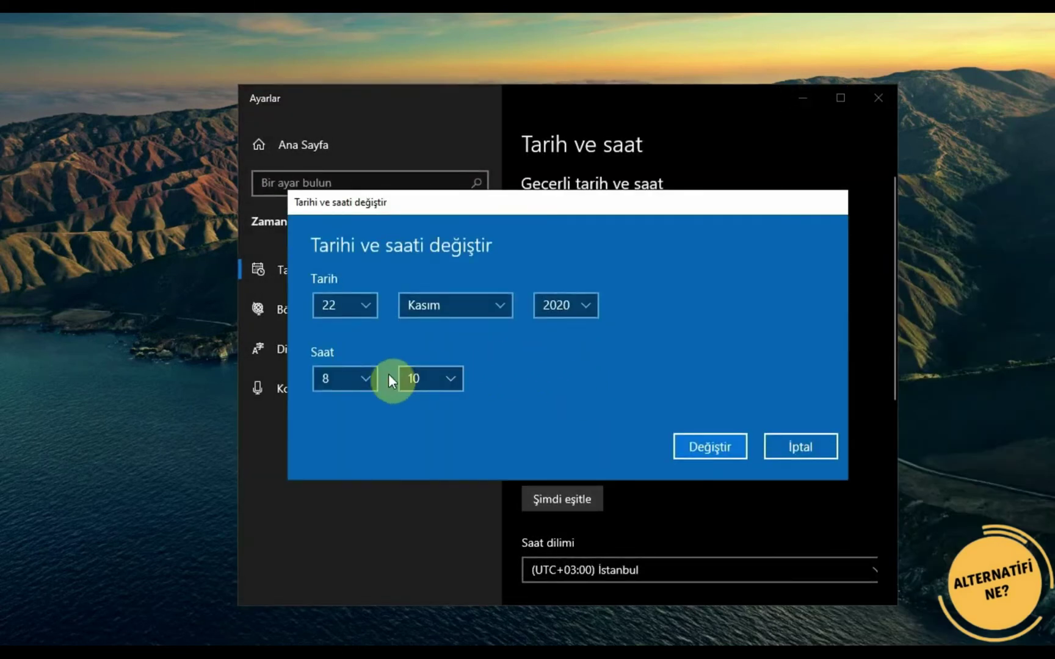
pyautogui.click(372, 376)
pyautogui.scroll(-3, 363, 376)
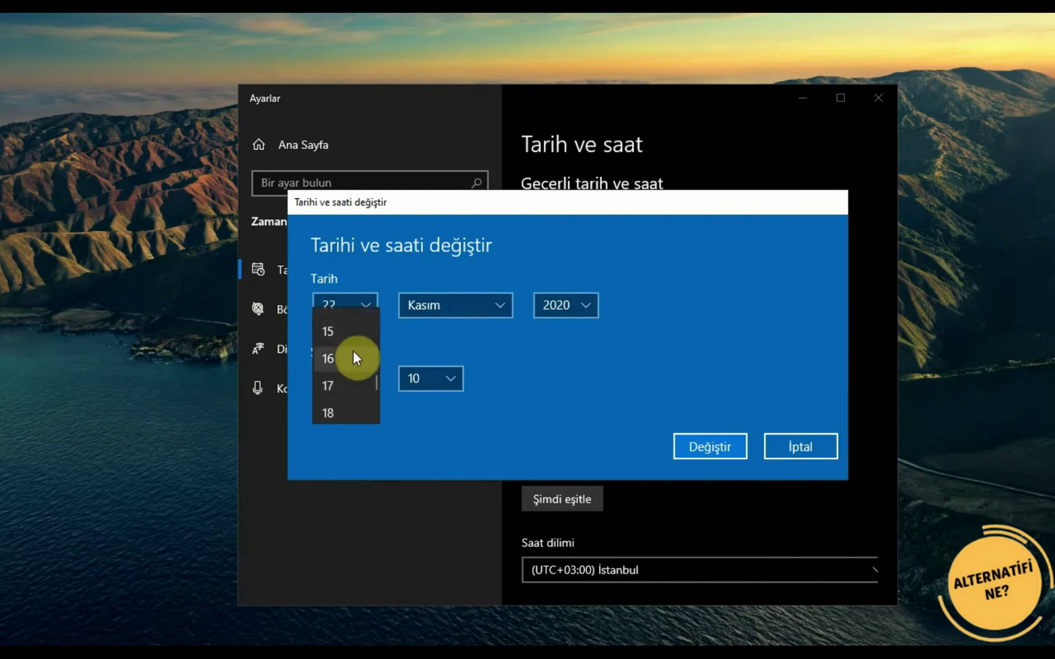
pyautogui.click(353, 354)
pyautogui.click(366, 378)
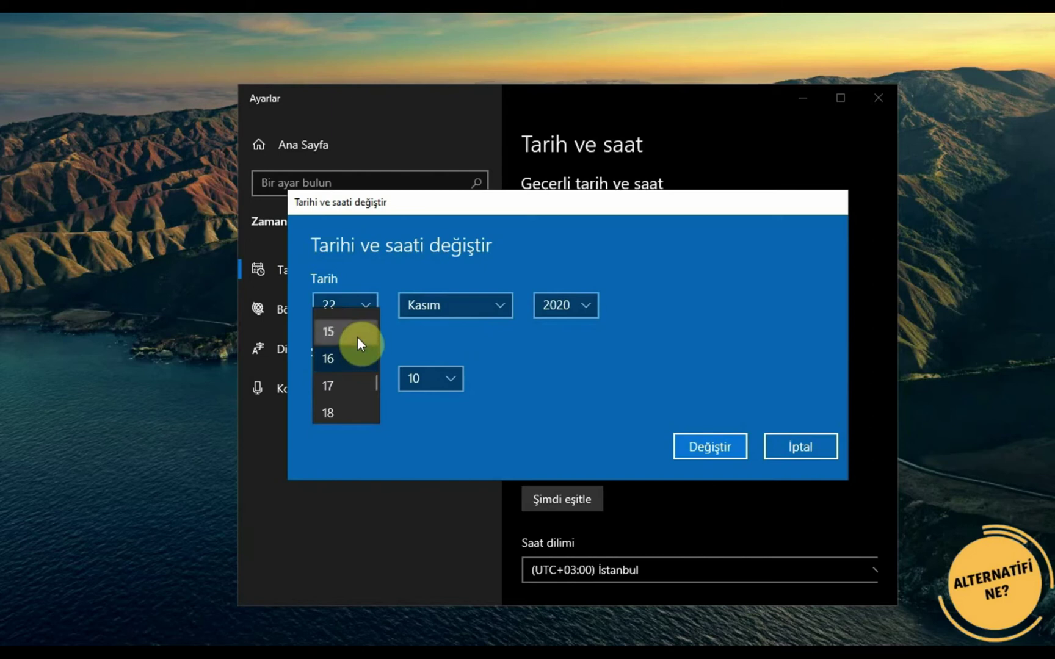
pyautogui.click(358, 335)
# - Set the minutes to 15, apply the new time and minimize the settings window to view the wallpaper
pyautogui.click(439, 379)
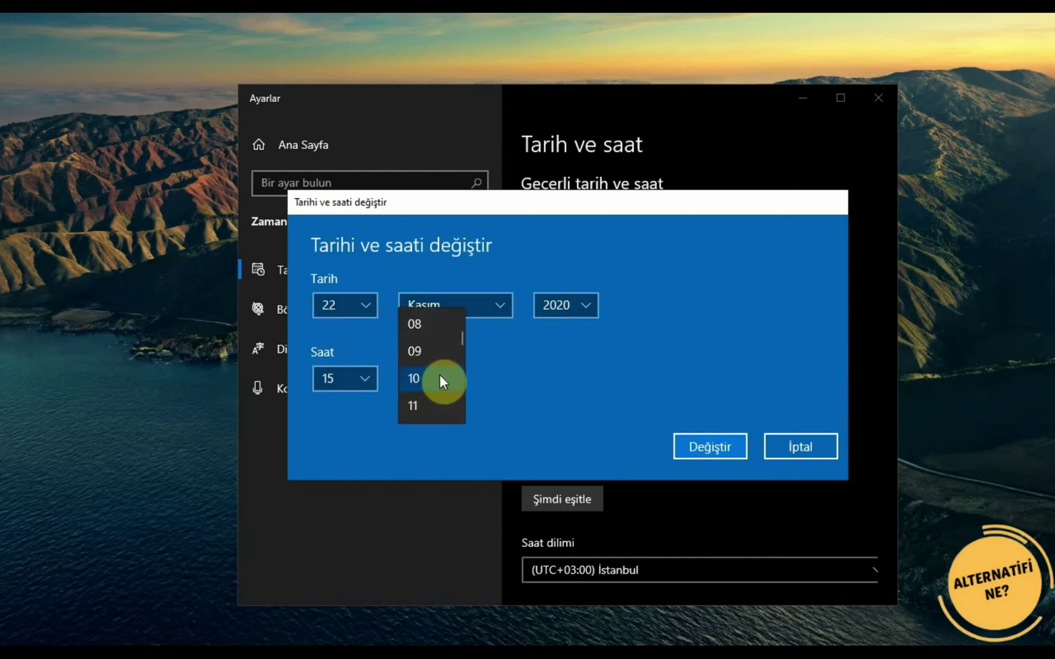
pyautogui.scroll(-1, 420, 408)
pyautogui.scroll(-1, 423, 397)
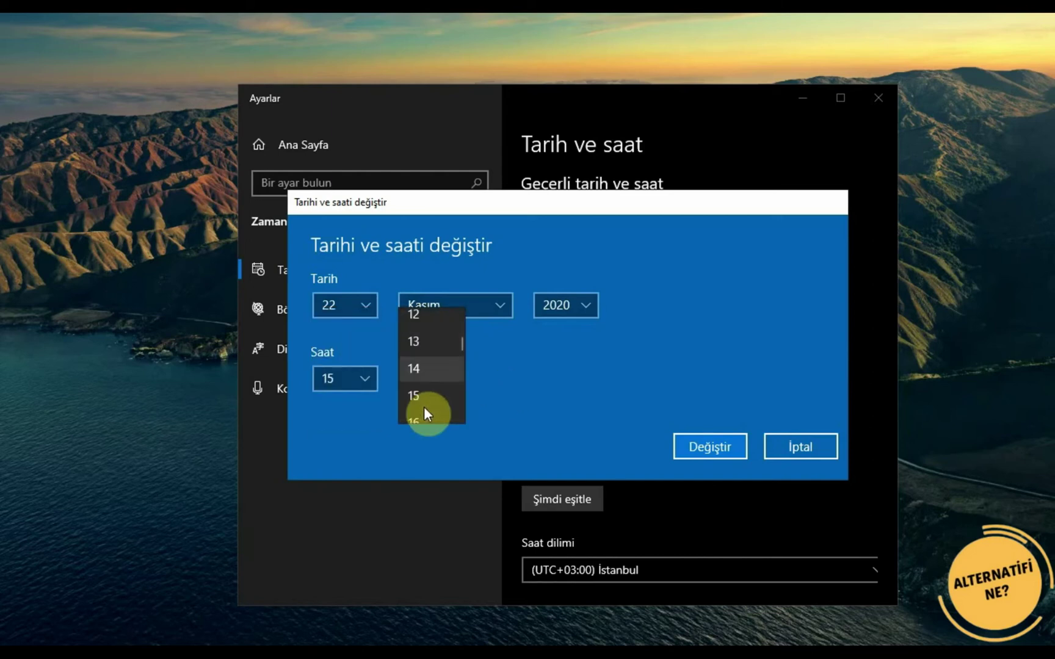
pyautogui.click(426, 394)
pyautogui.click(706, 443)
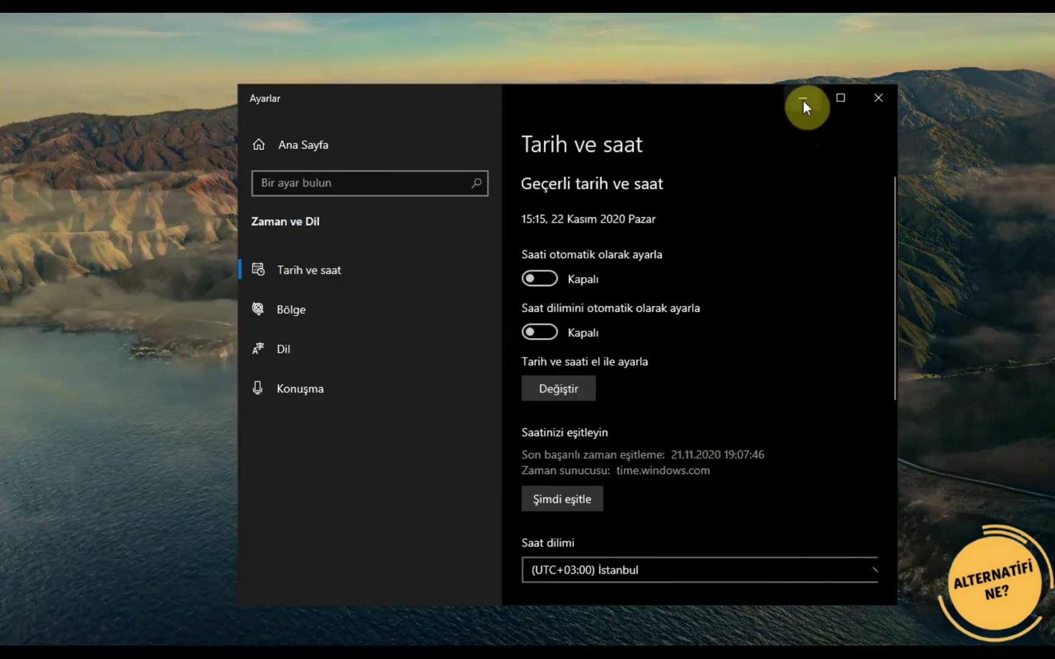
pyautogui.click(803, 98)
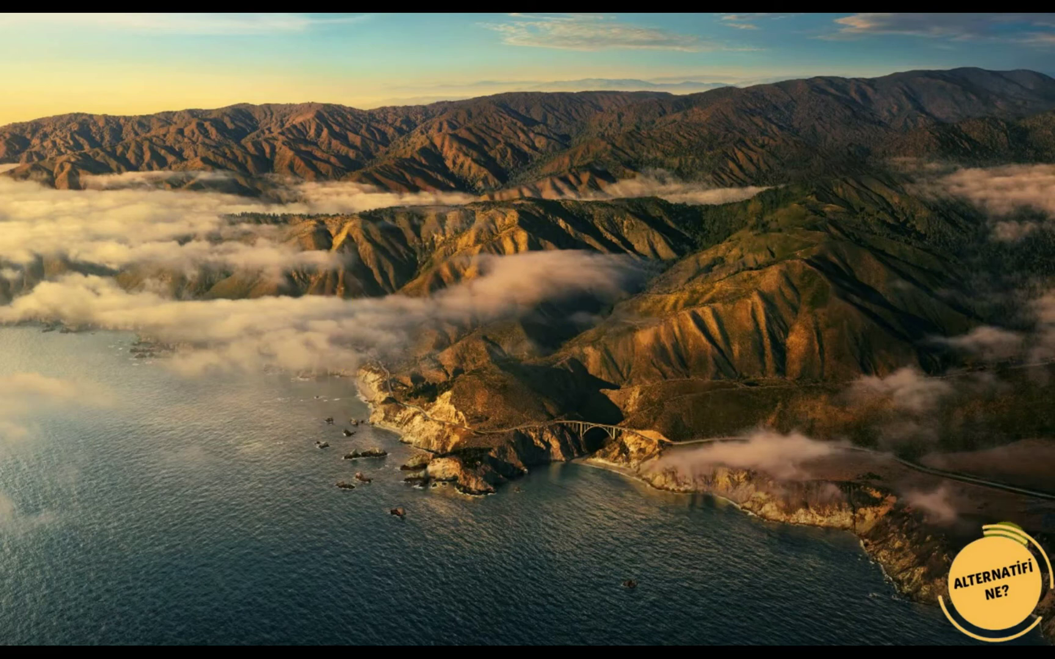
# - Return to the date and time settings, turn automatic time setting back on and close the window
pyautogui.moveTo(995, 646)
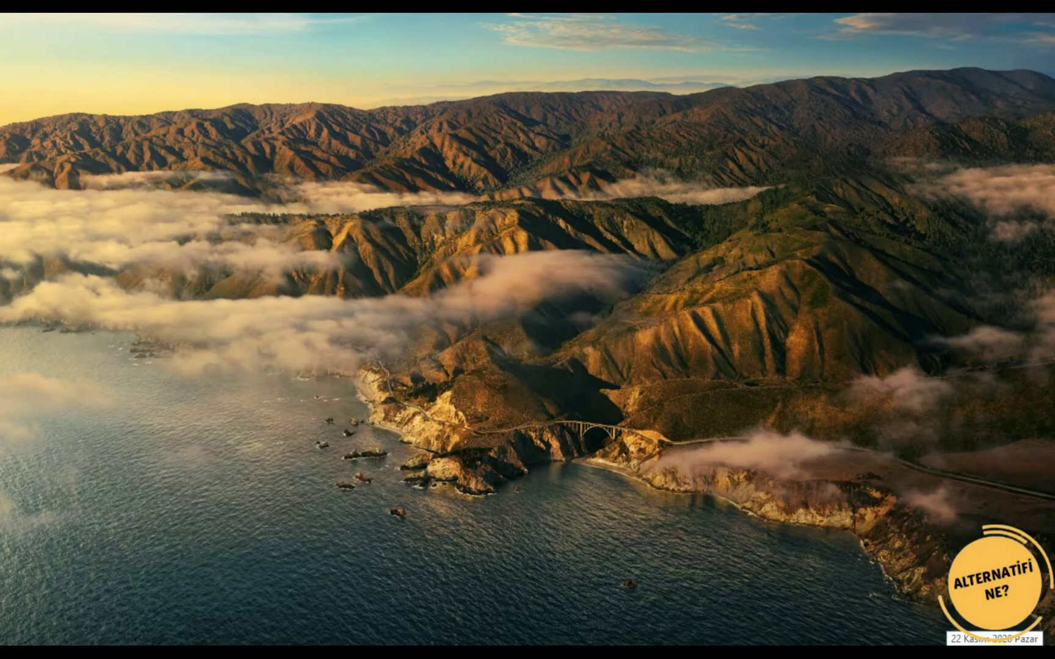
pyautogui.rightClick(995, 646)
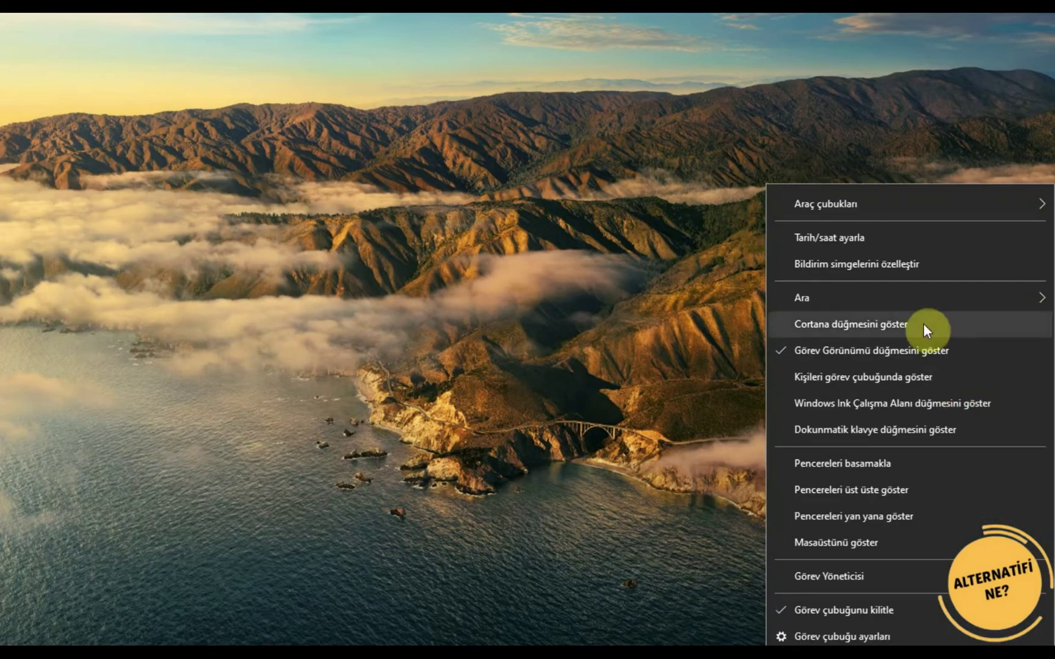
pyautogui.click(899, 237)
pyautogui.click(570, 395)
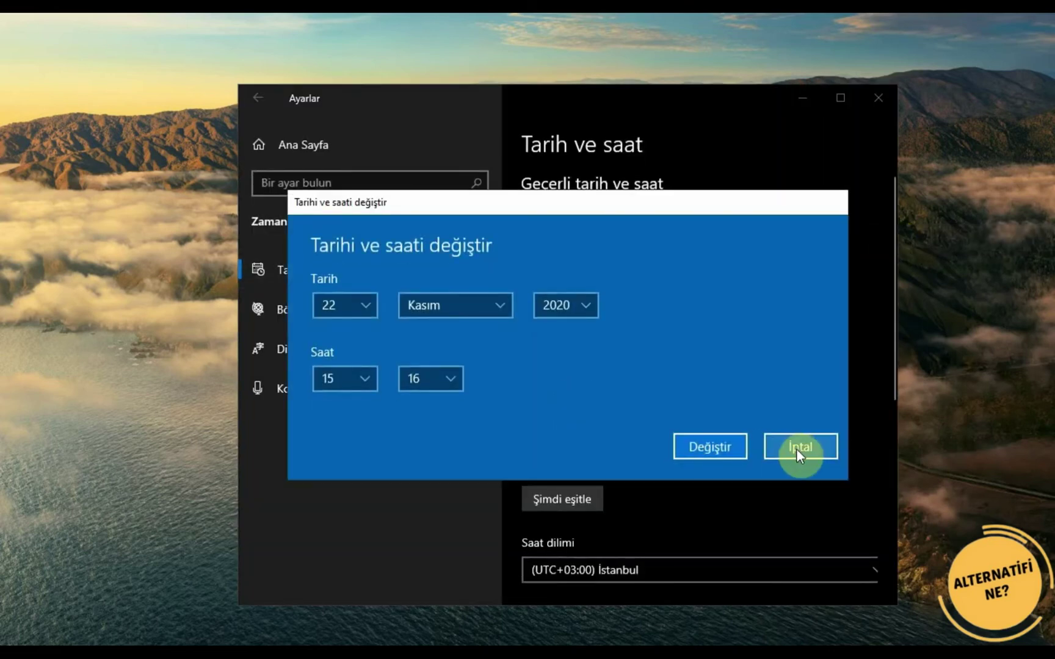
pyautogui.click(797, 452)
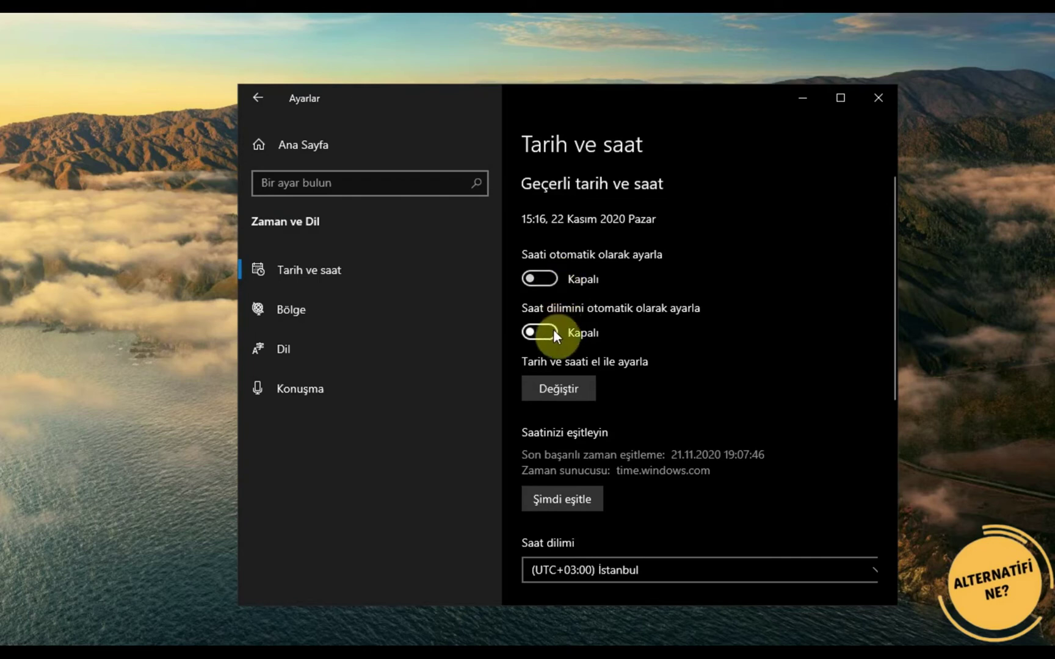
pyautogui.click(551, 276)
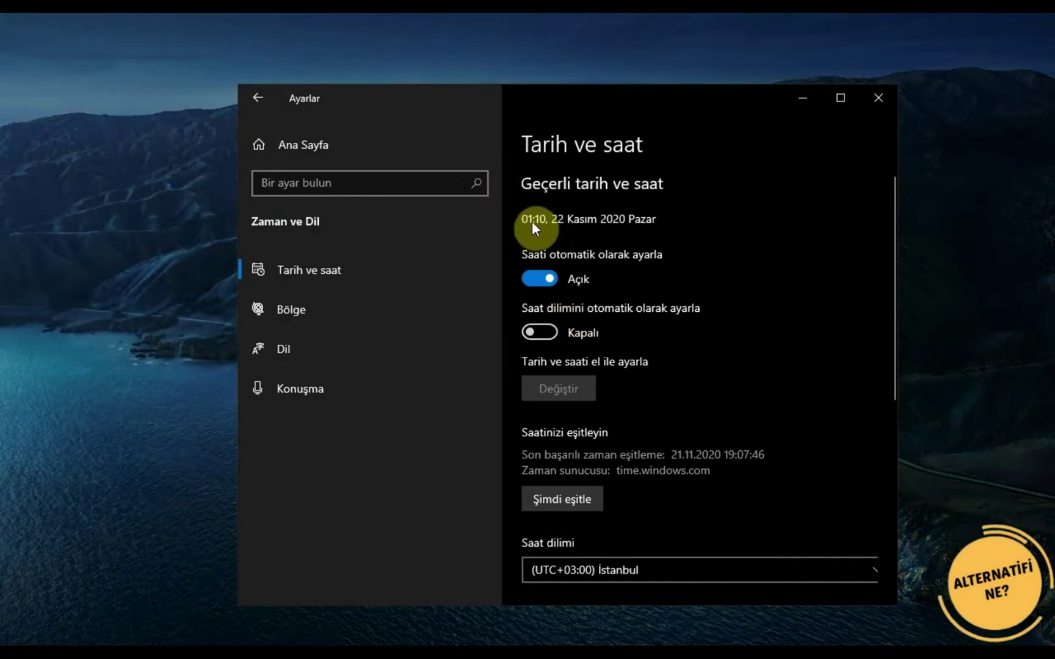
pyautogui.click(876, 99)
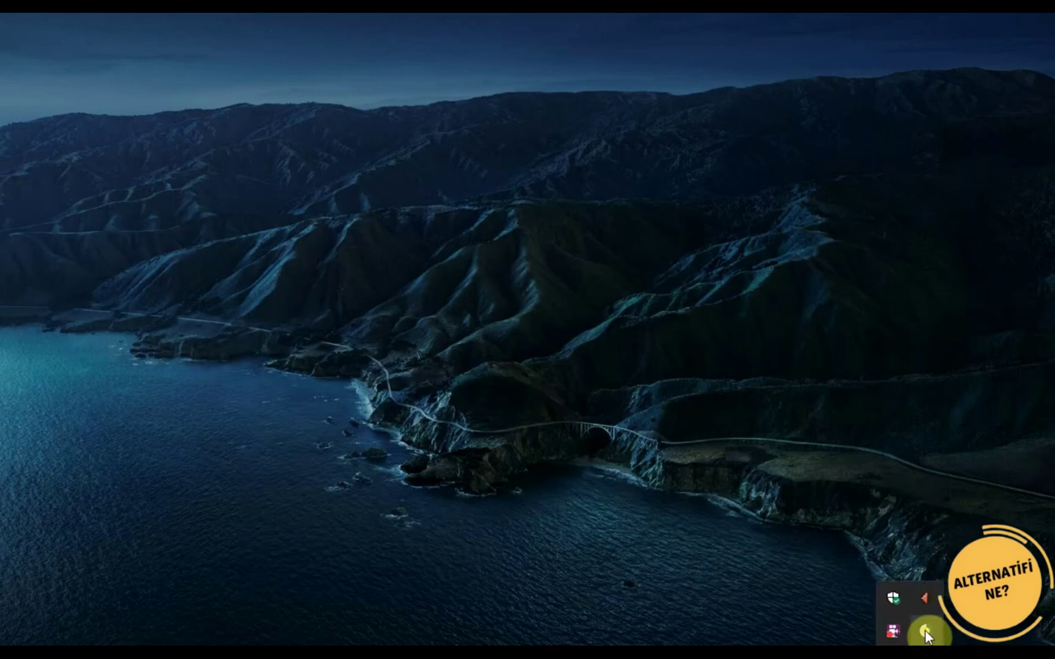
# - Open WinDynamicDesktop's theme selection window and look through the Dome theme's preview images
pyautogui.rightClick(925, 629)
pyautogui.click(812, 475)
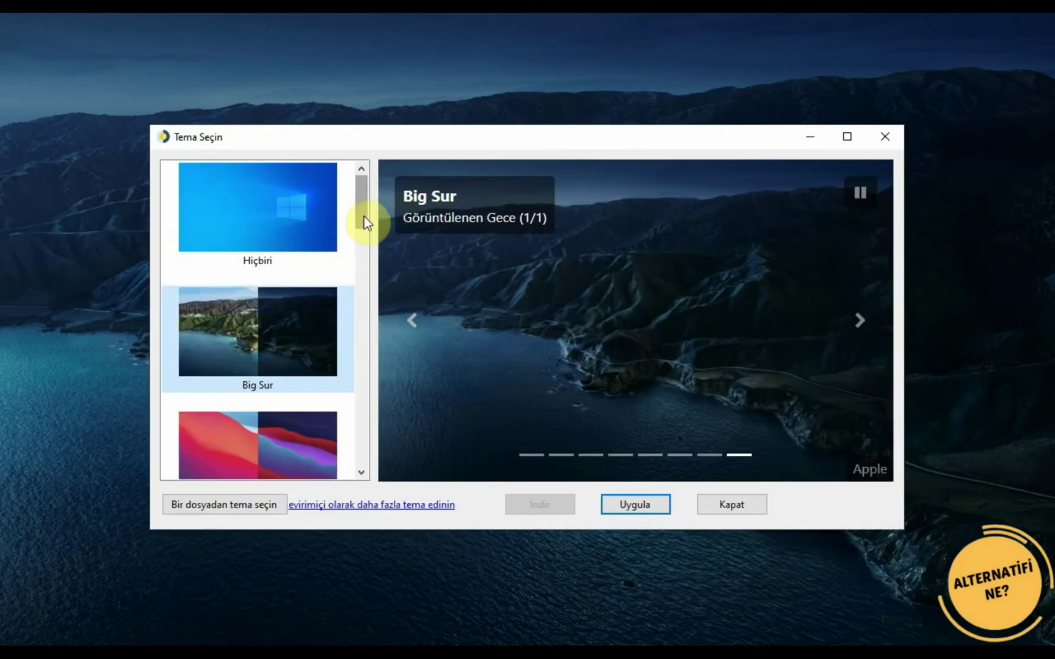
pyautogui.moveTo(362, 215); pyautogui.dragTo(358, 278)
pyautogui.click(295, 318)
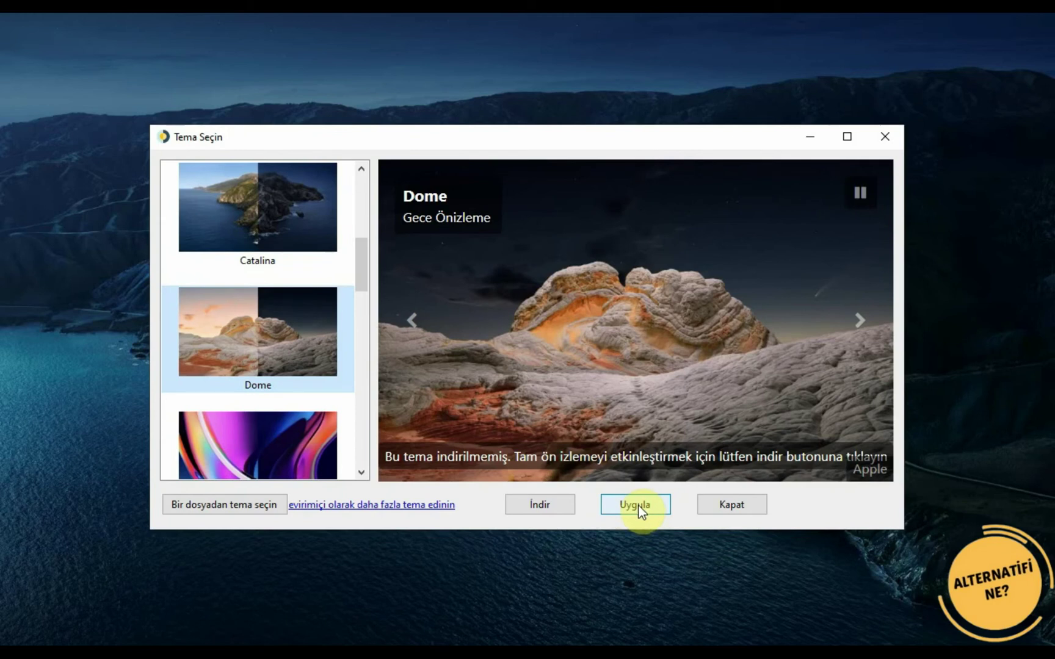
pyautogui.click(861, 321)
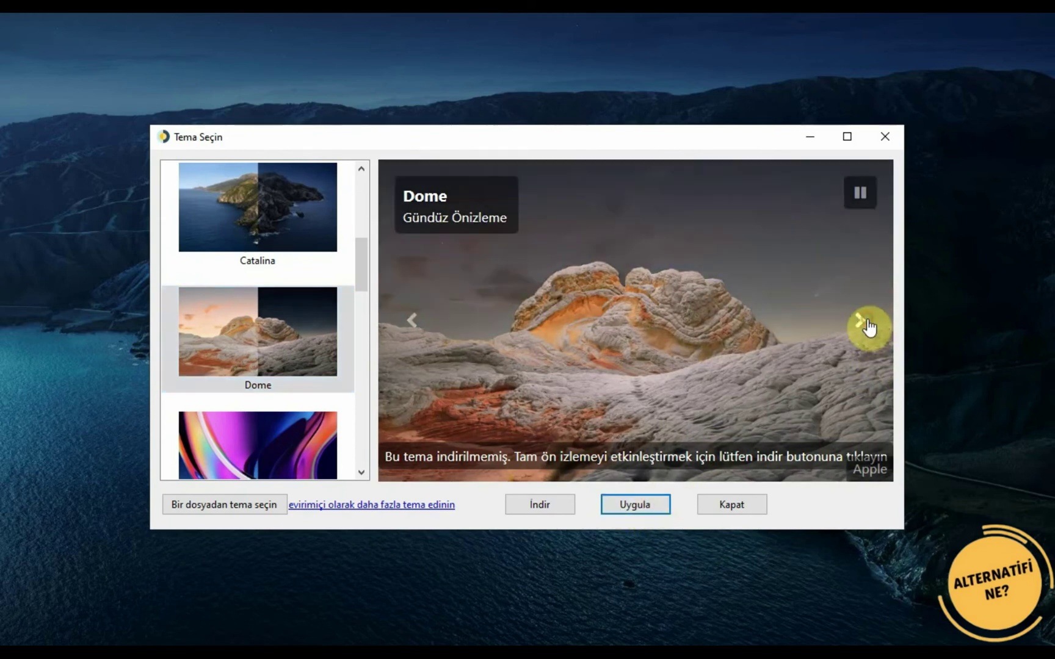
pyautogui.click(861, 322)
# - Select the Solar Gradients theme further down the list and look through its preview images
pyautogui.click(313, 332)
pyautogui.scroll(-9, 311, 324)
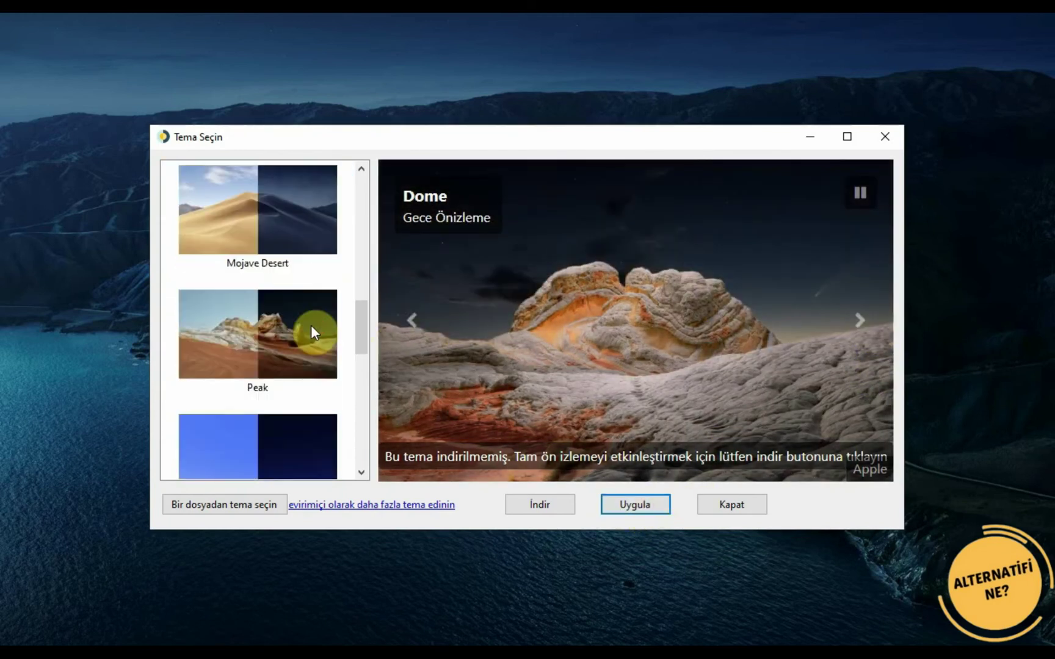
pyautogui.click(291, 314)
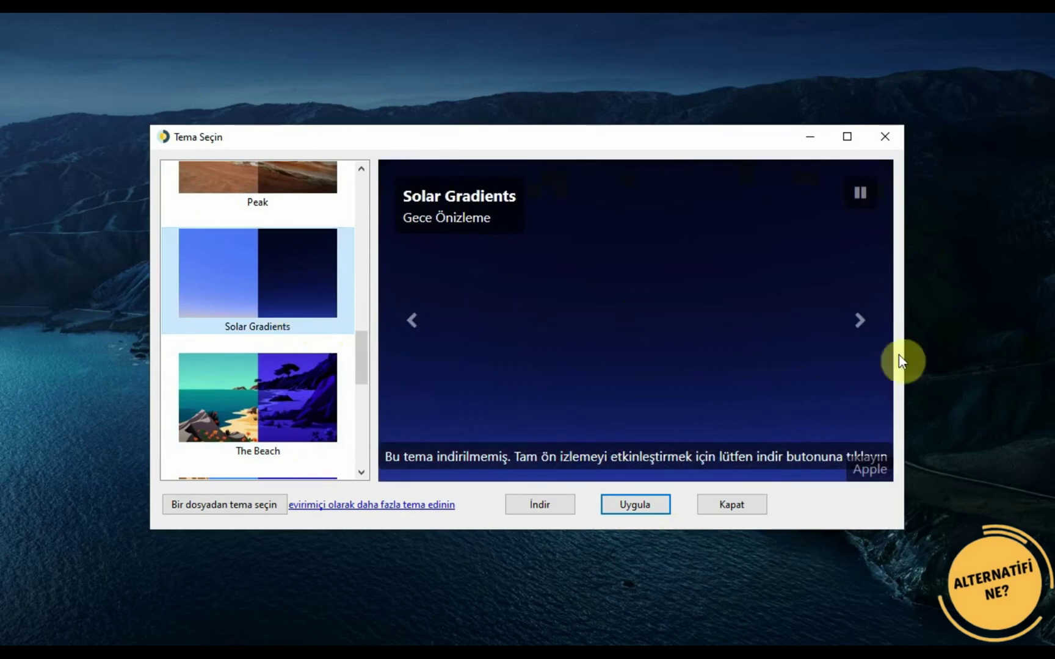
pyautogui.click(860, 321)
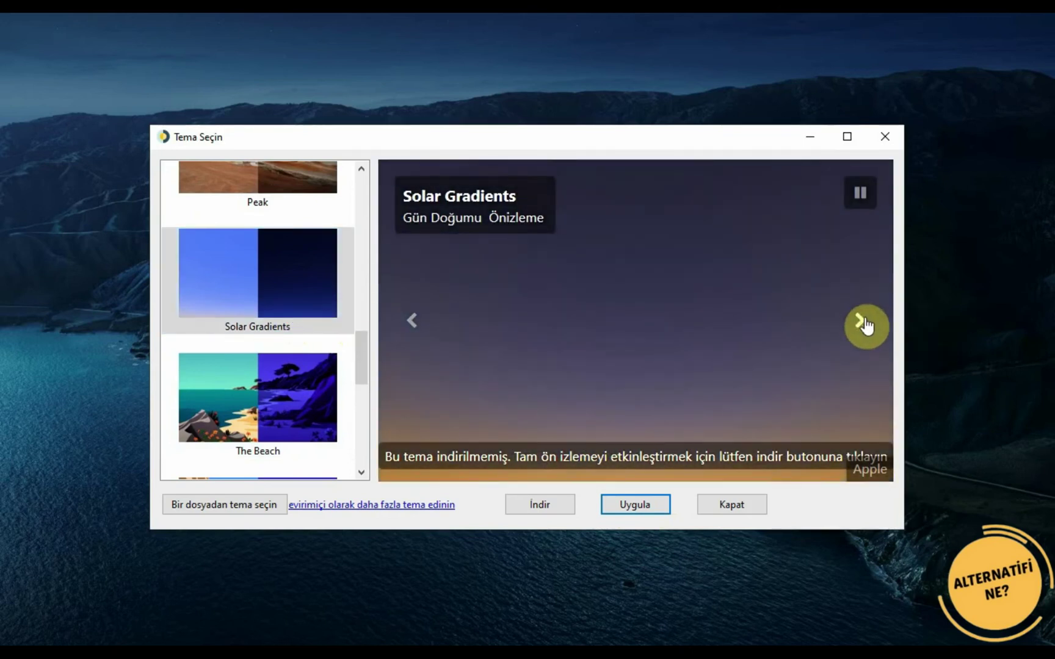
pyautogui.click(866, 326)
pyautogui.click(866, 326)
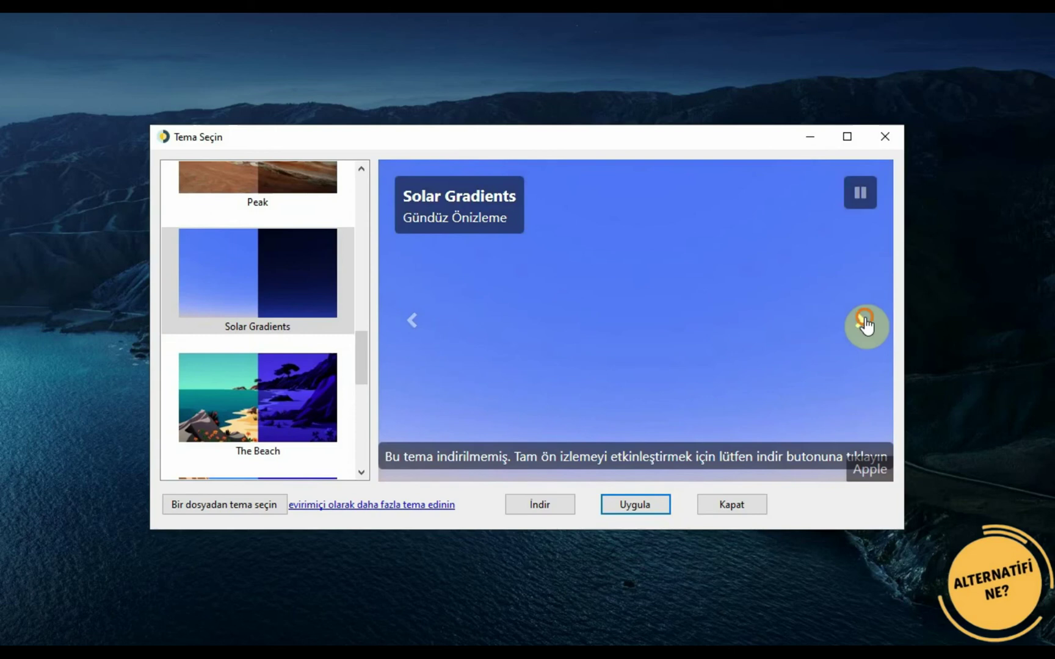
# - Select The Lake theme near the end of the list and look through its preview images
pyautogui.scroll(-6, 245, 345)
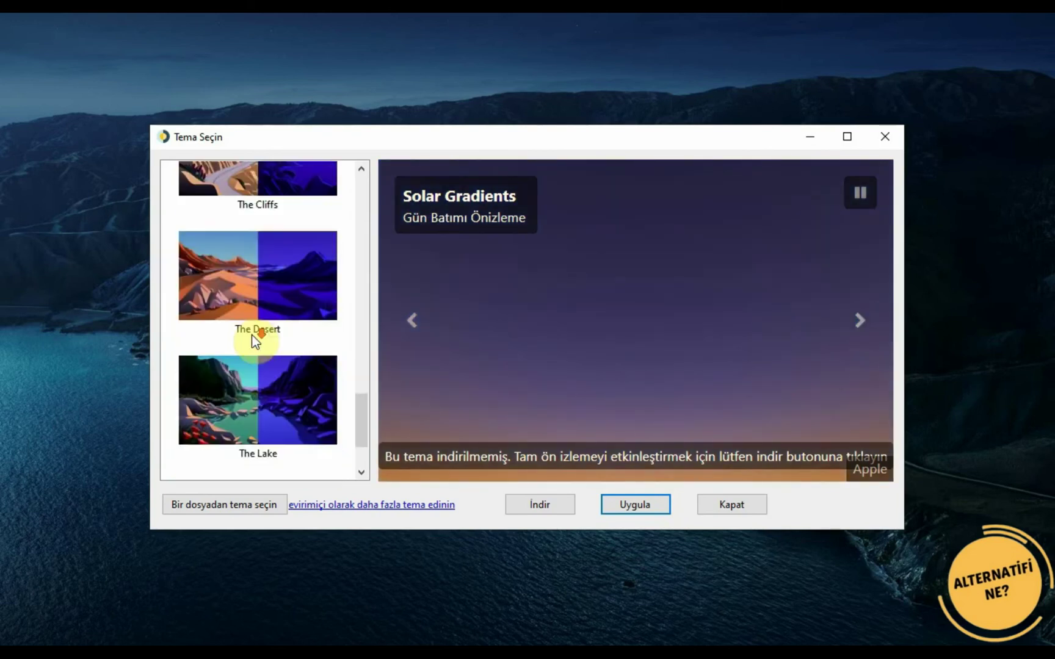
pyautogui.click(271, 306)
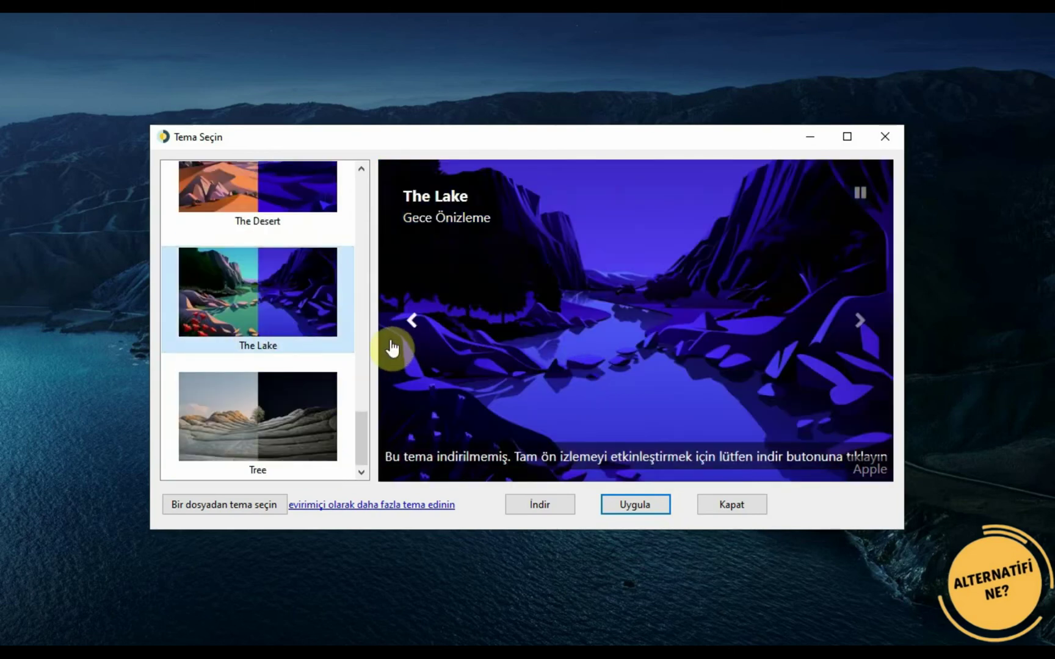
pyautogui.click(412, 328)
pyautogui.click(415, 330)
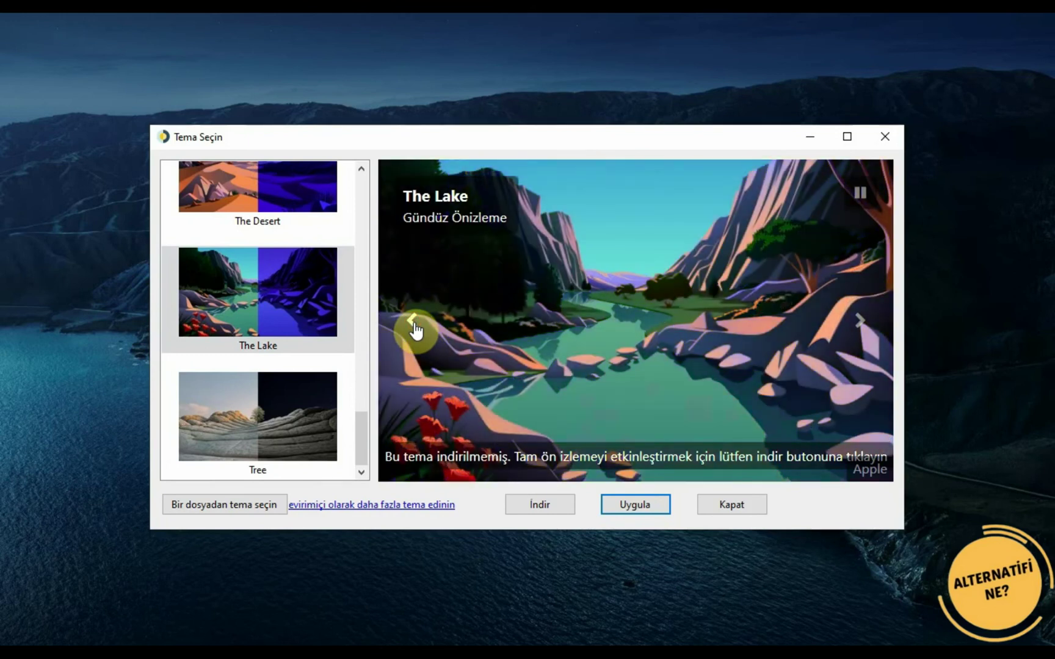
pyautogui.click(414, 328)
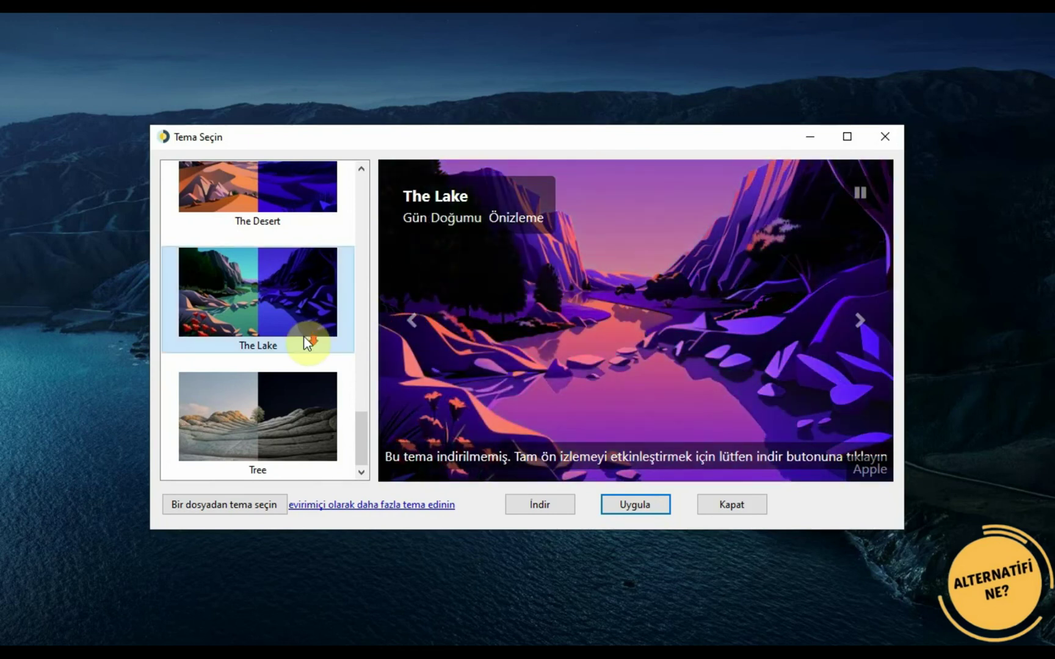
pyautogui.scroll(2, 300, 405)
pyautogui.scroll(-2, 299, 405)
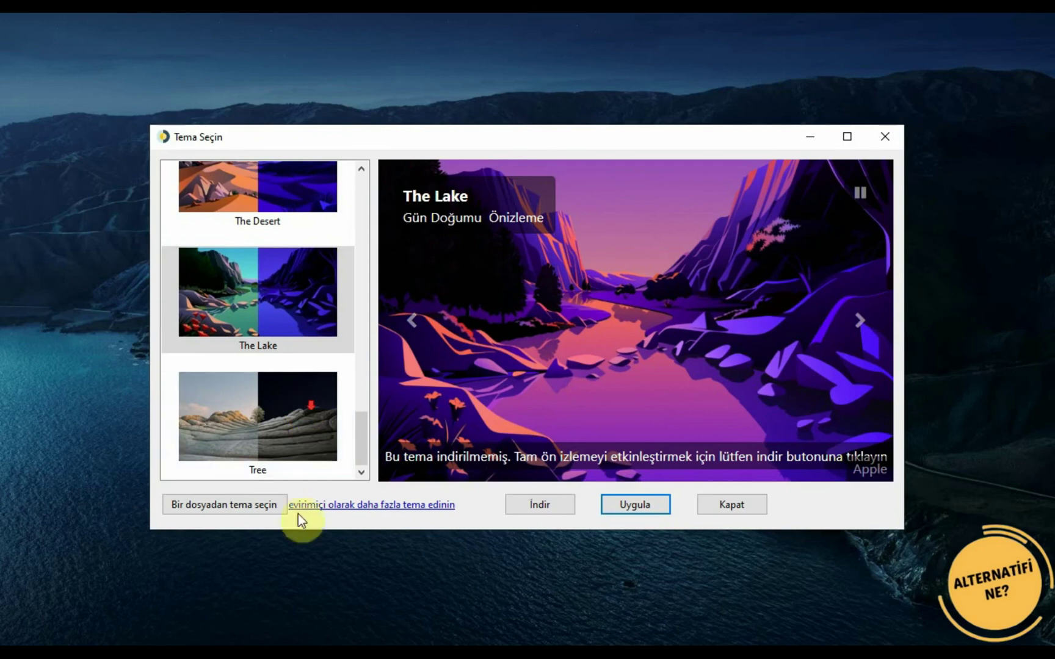
# - Open the dialog for importing a theme from a file, view the Downloads folder and cancel the import
pyautogui.click(228, 507)
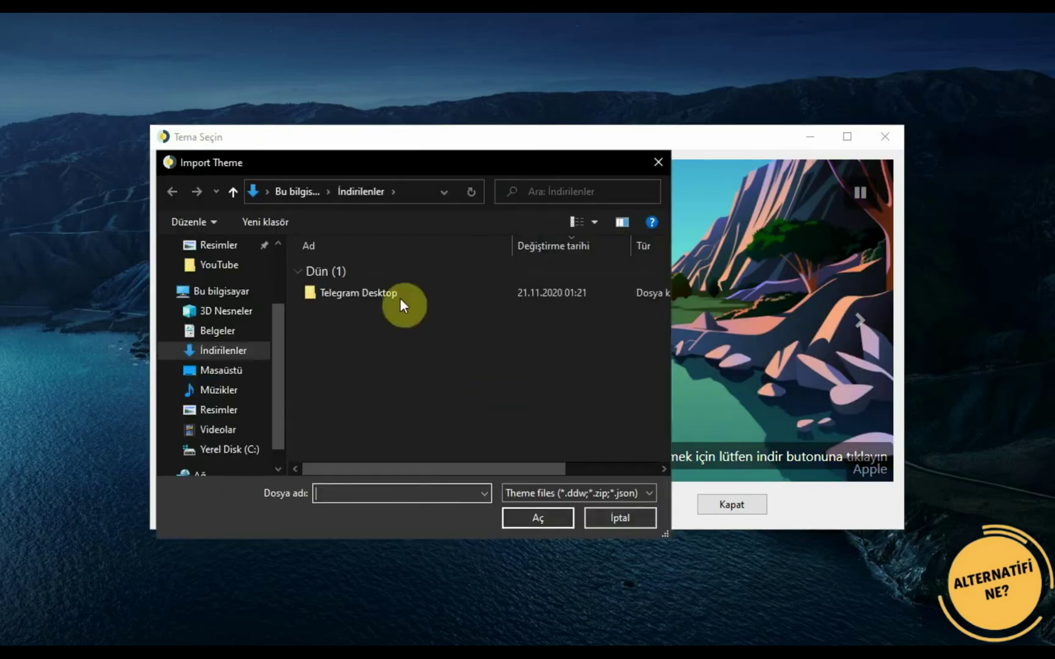
pyautogui.click(602, 512)
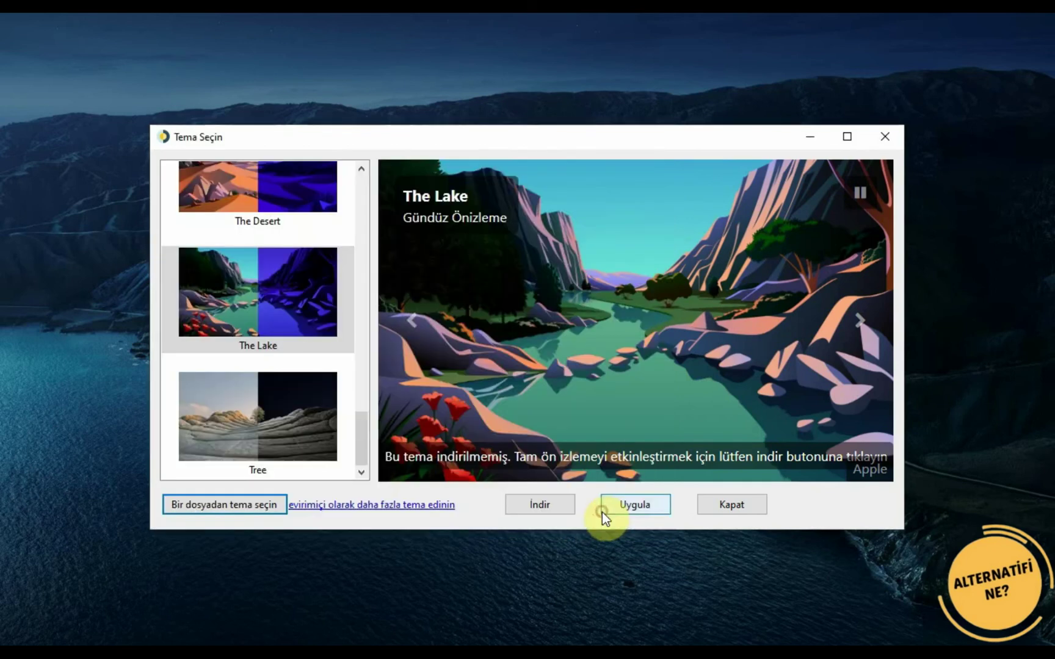
# - Open the online WinDynamicDesktop theme gallery, dismiss the translation offer and look through the Licancabur theme's day and night previews
pyautogui.click(369, 508)
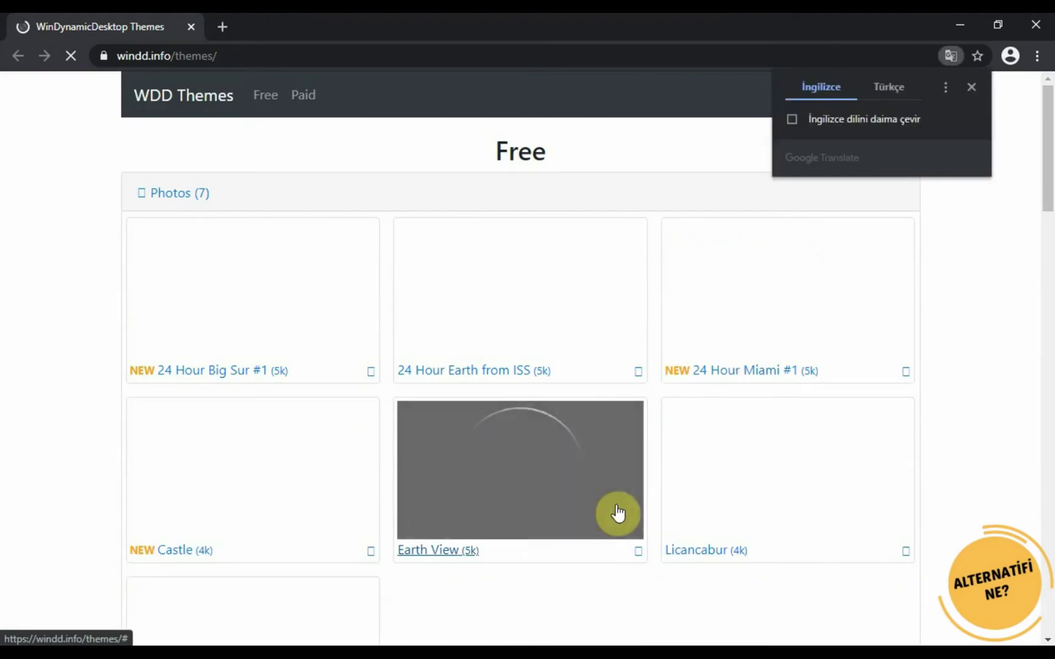
pyautogui.click(972, 86)
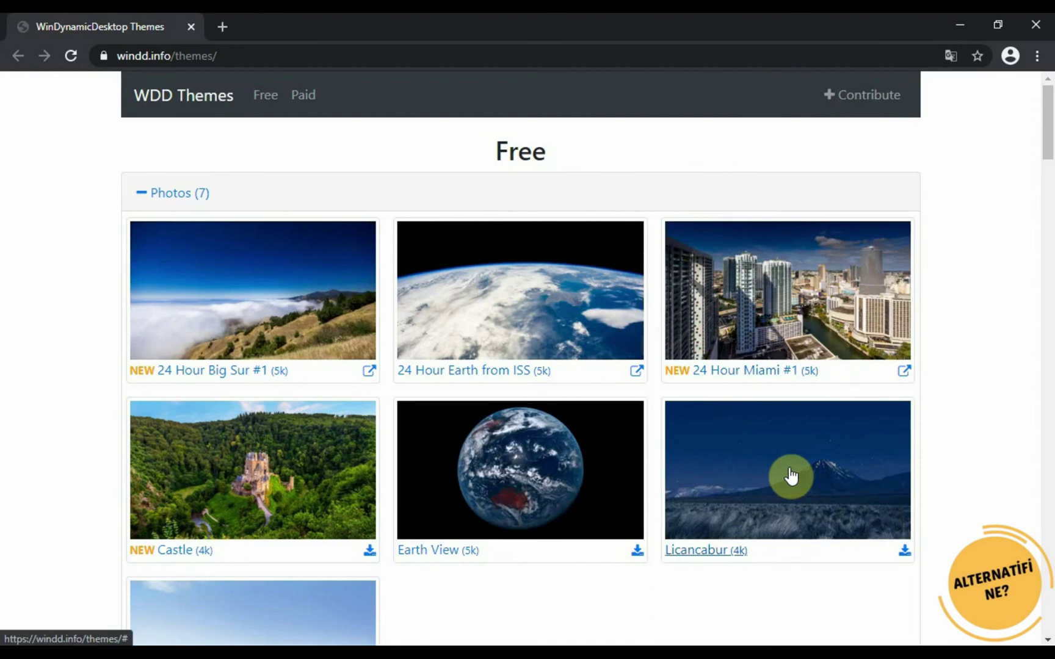
pyautogui.click(769, 469)
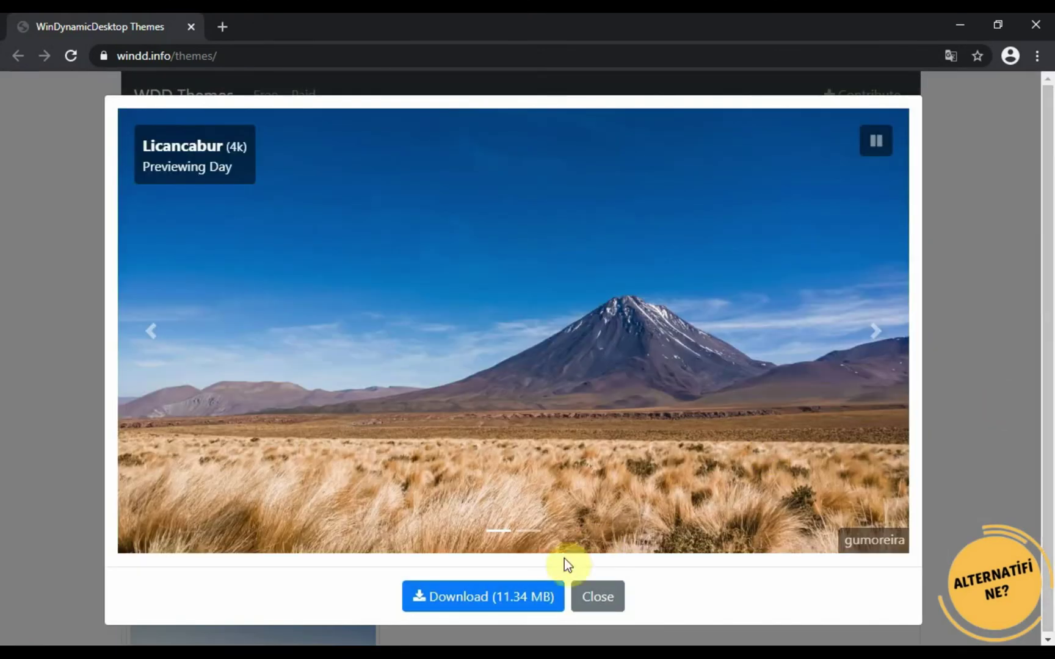
pyautogui.click(497, 602)
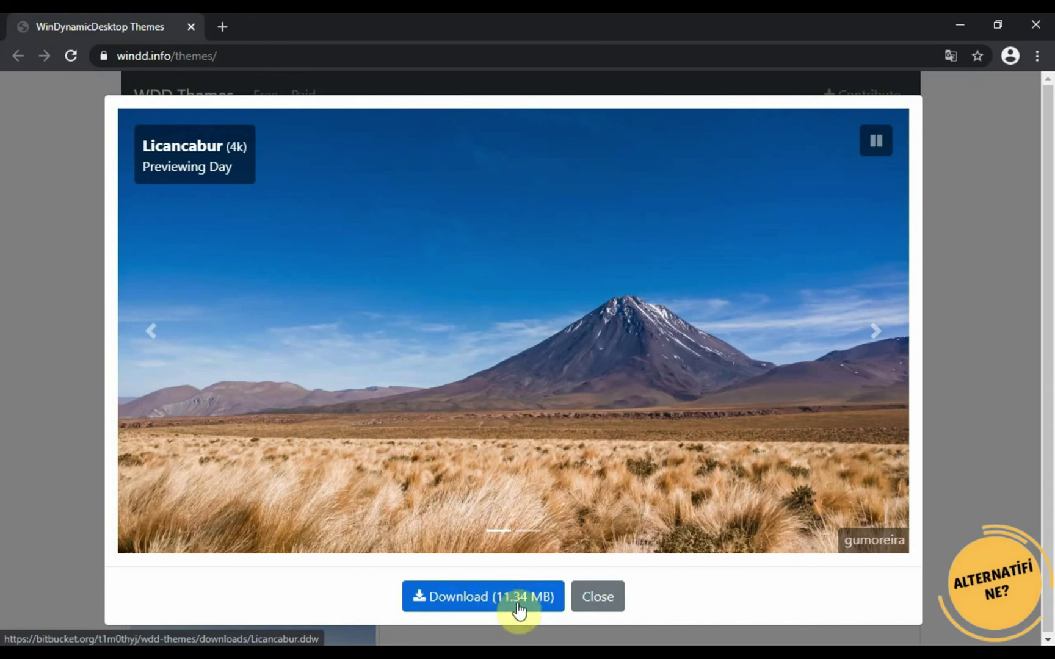
pyautogui.click(876, 334)
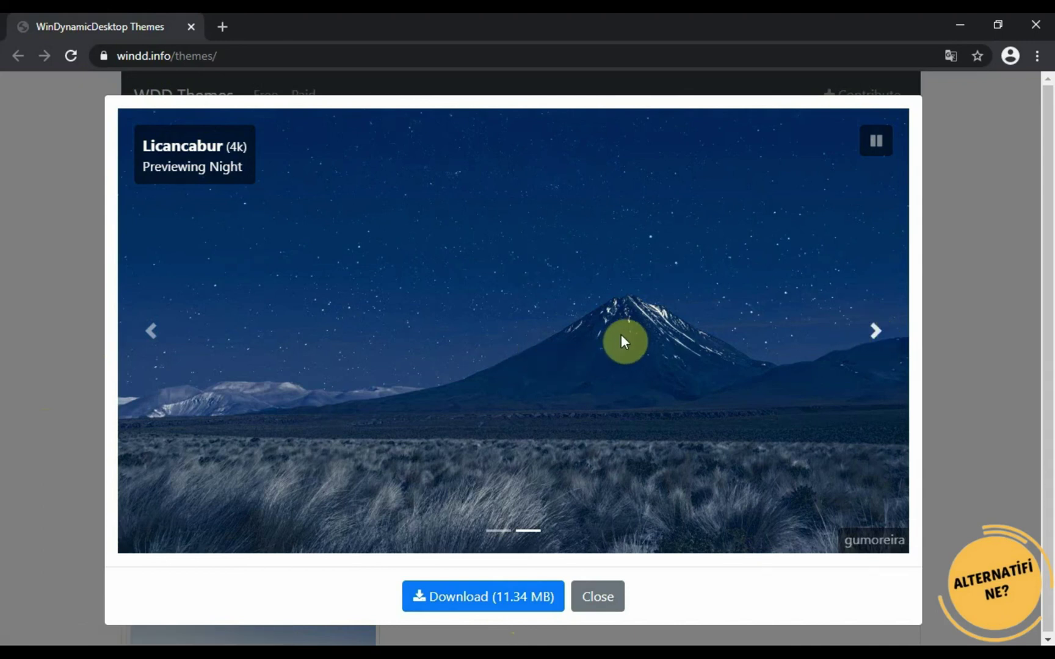
pyautogui.click(873, 334)
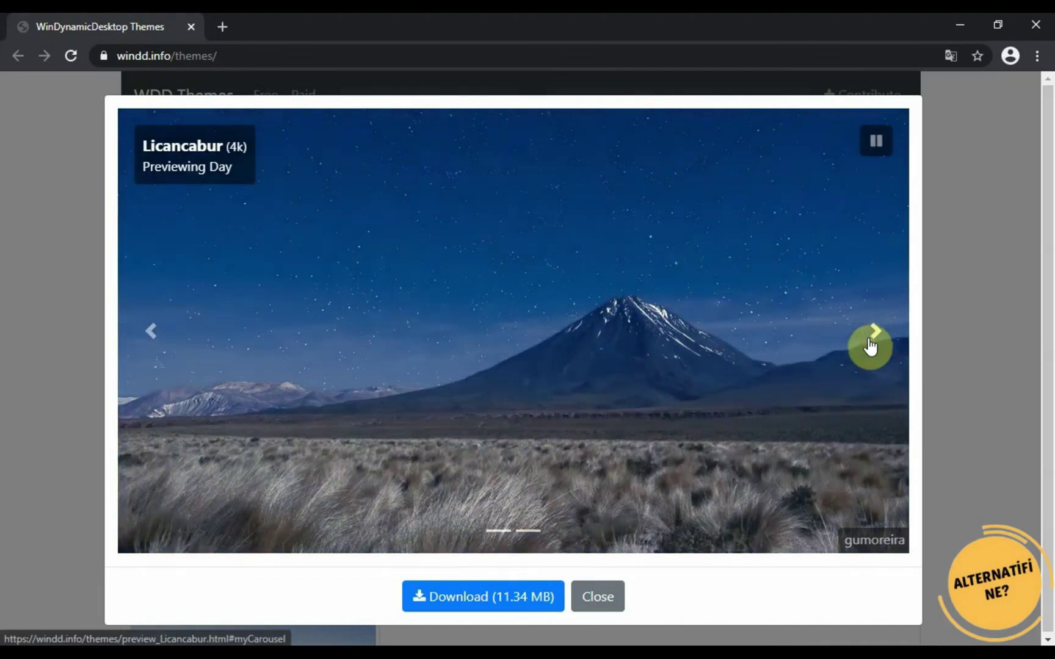
pyautogui.click(628, 595)
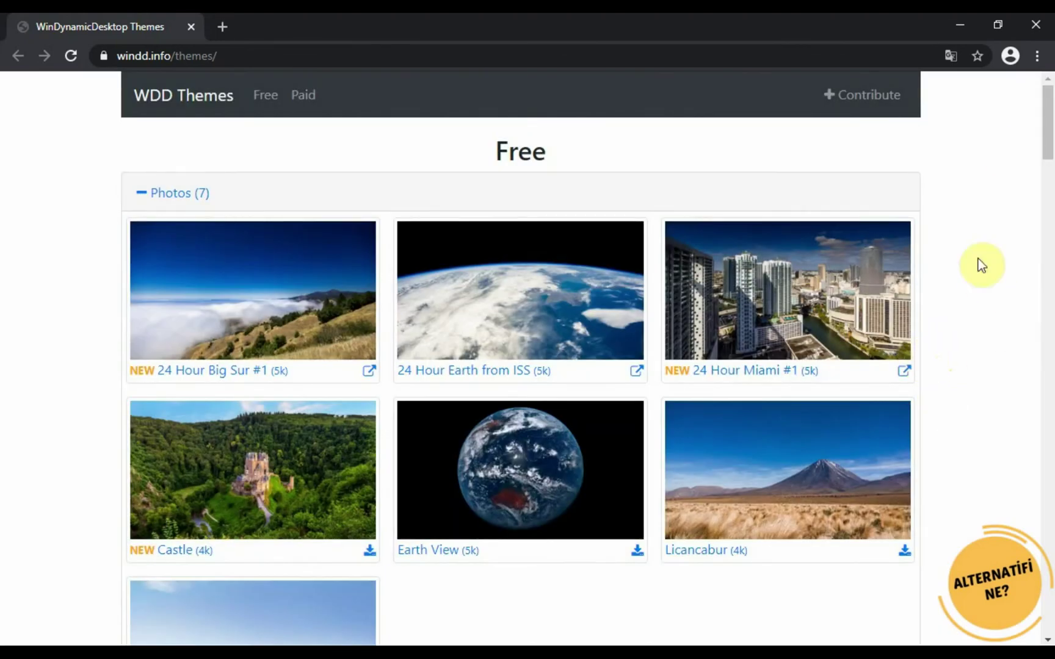
# - Close the online theme gallery and WinDynamicDesktop's theme selection window without applying another theme, returning to the desktop
pyautogui.click(1020, 17)
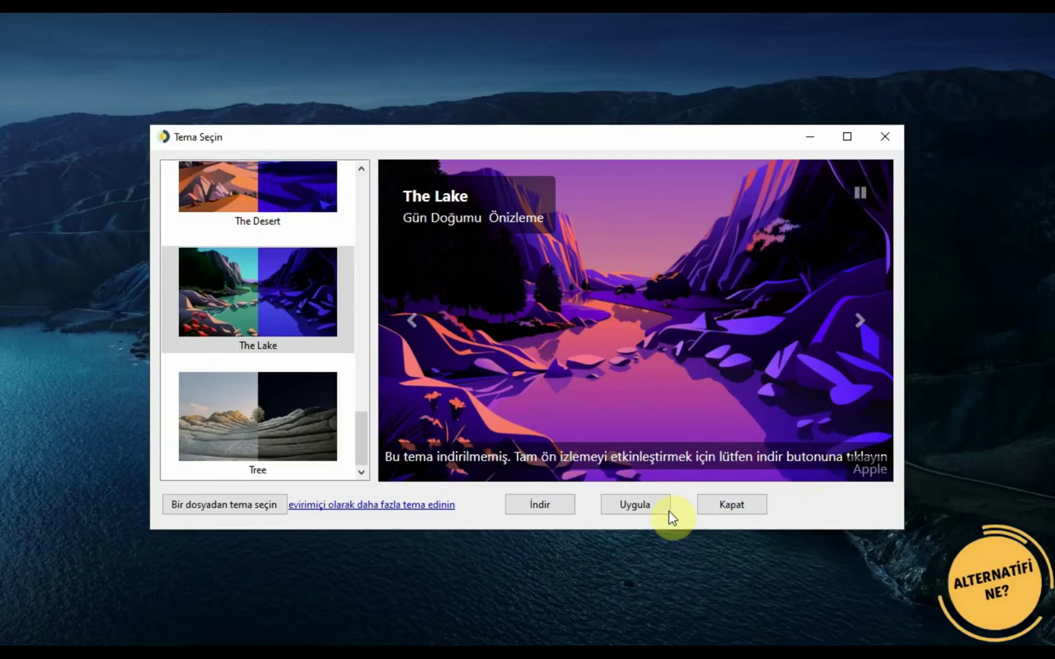
pyautogui.click(736, 506)
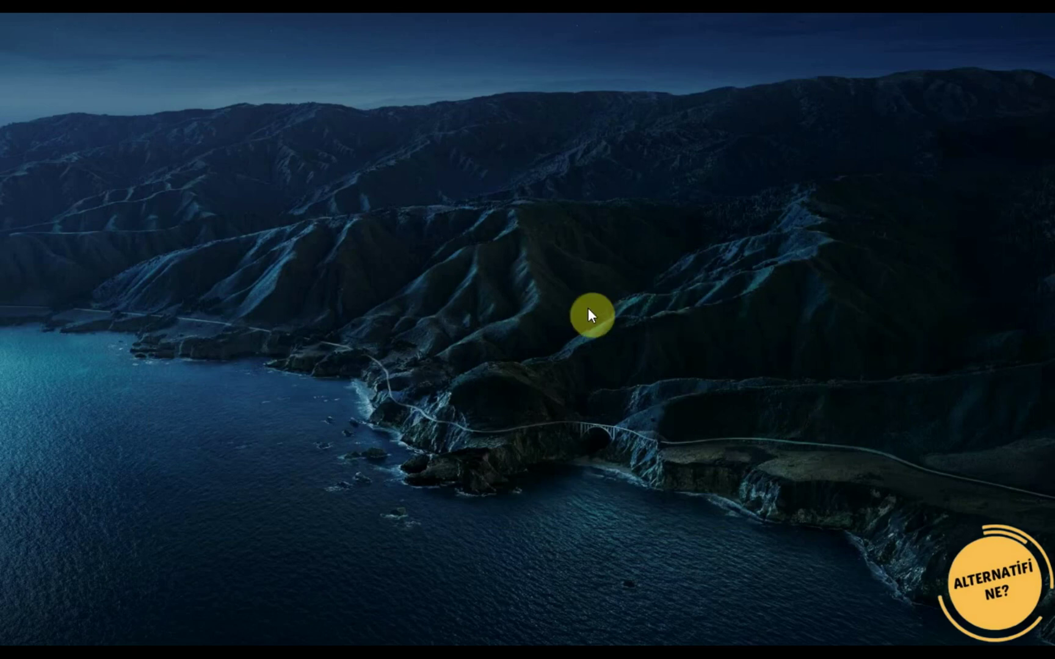
pyautogui.click(507, 257)
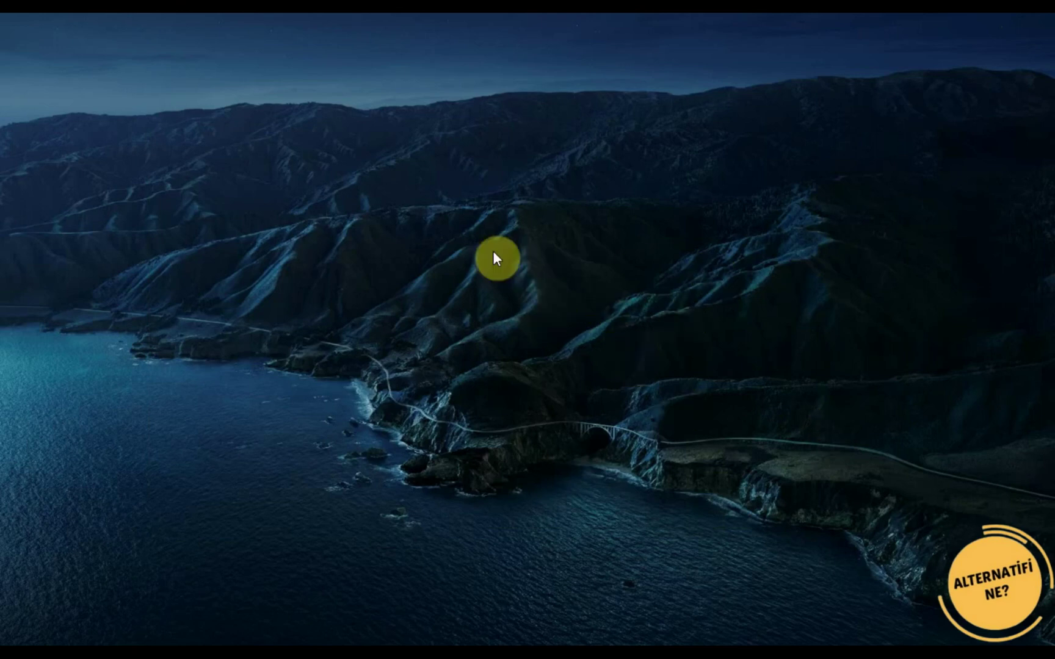